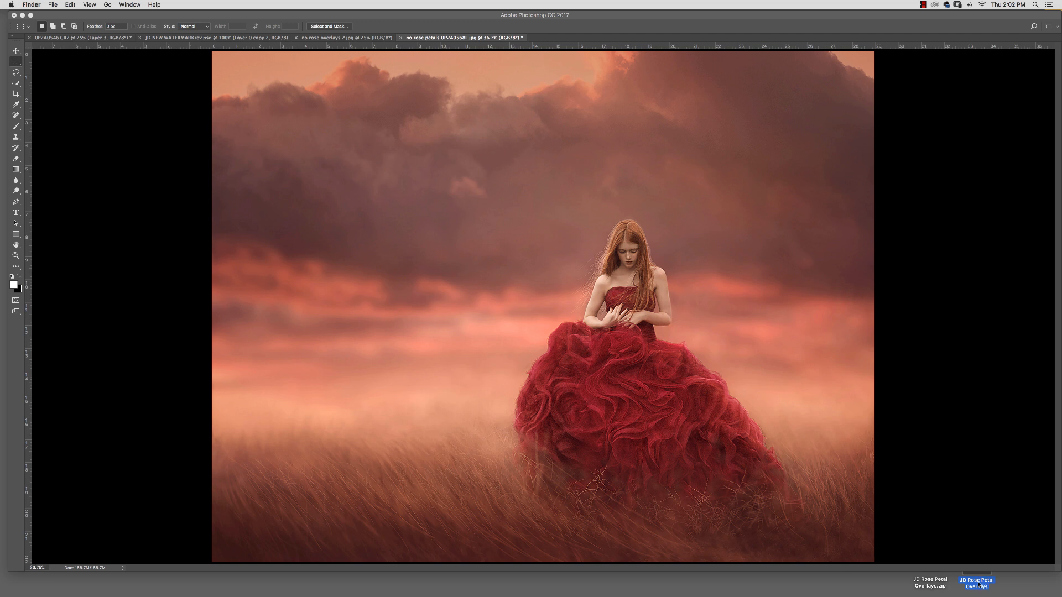
# Open the JD Rose Petal Overlays folder and look through its Bonus Actions and Composite Rose Petals subfolders.
pyautogui.doubleClick(979, 584)
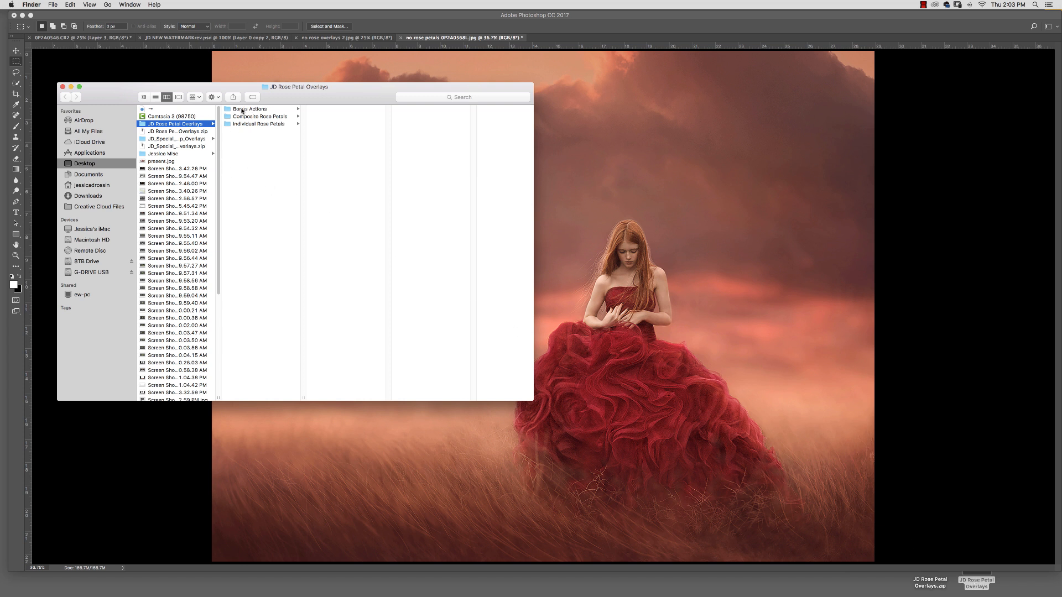
pyautogui.click(241, 110)
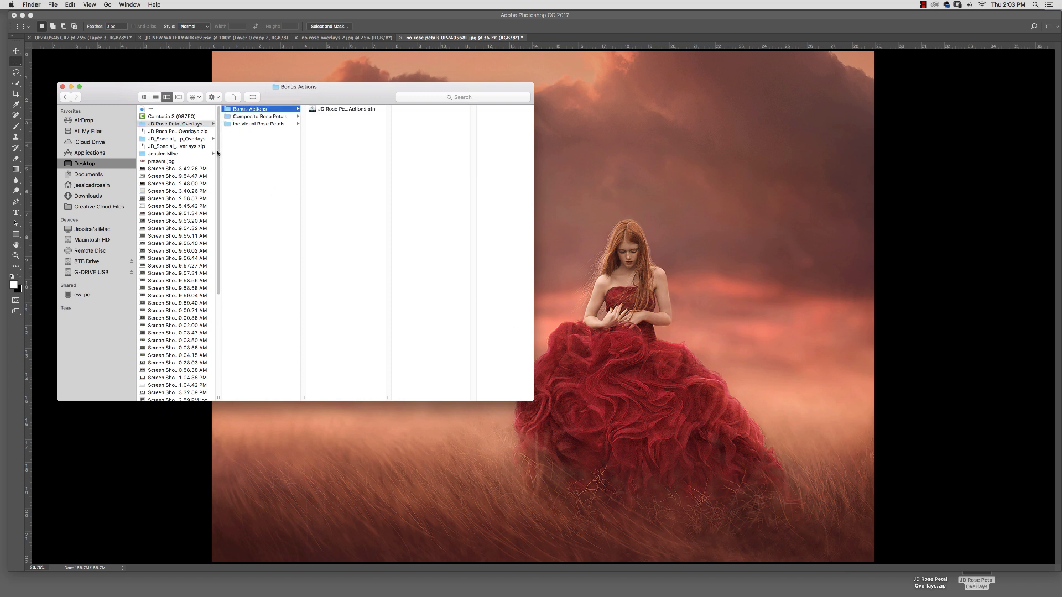
pyautogui.scroll(-1, 220, 122)
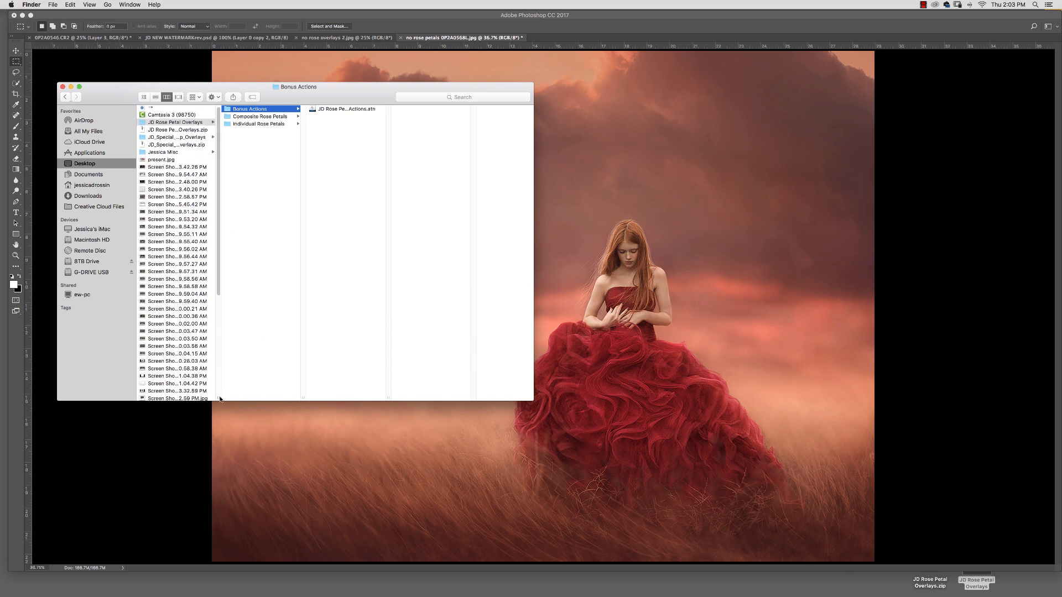
pyautogui.moveTo(220, 400); pyautogui.dragTo(170, 398)
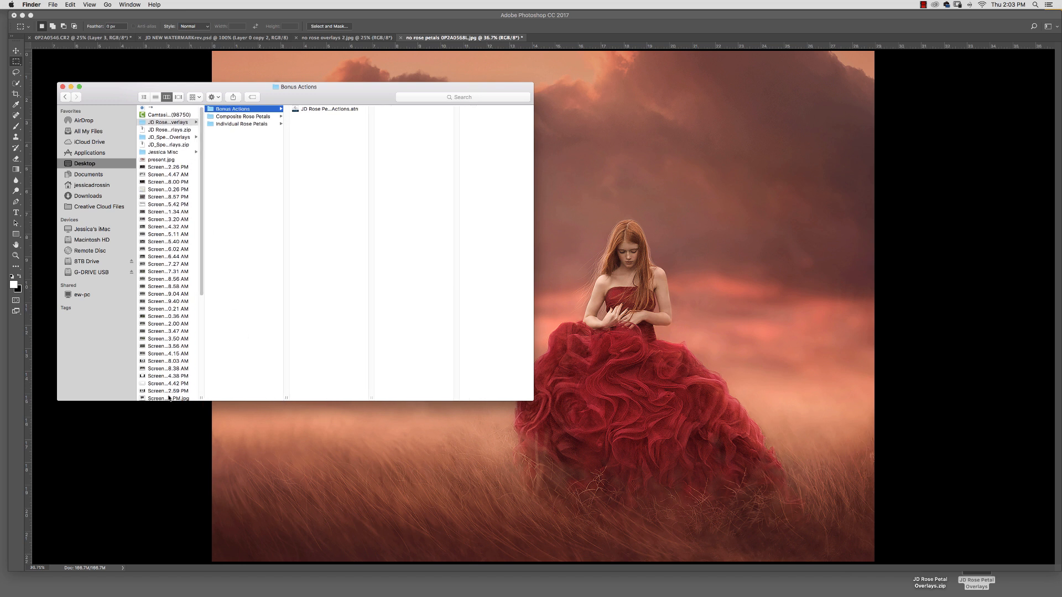
pyautogui.click(234, 118)
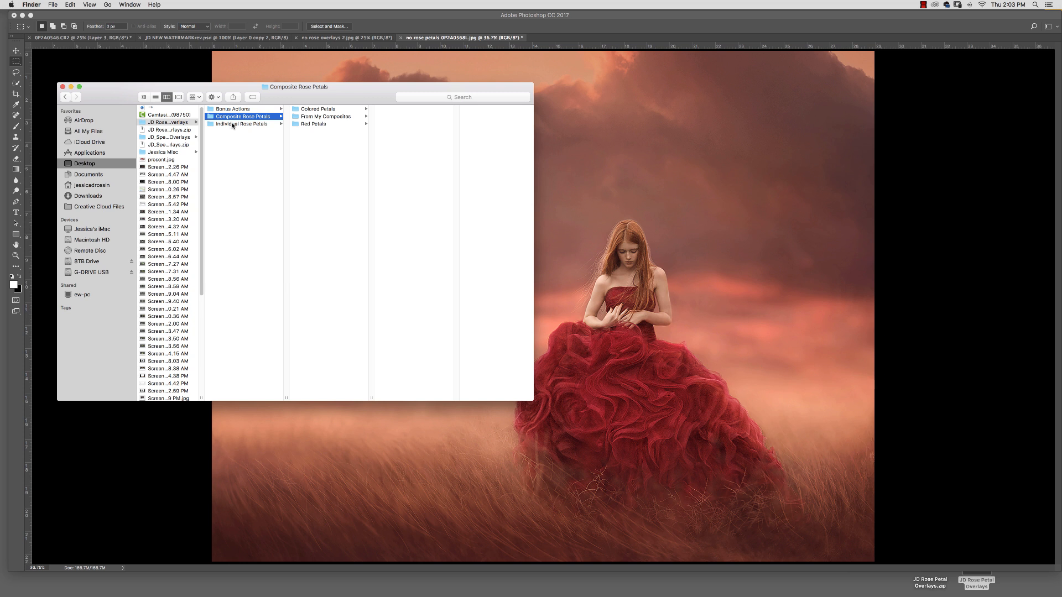
# Place Large Red Roses 2.png from the Individual Rose Petals folder into the open portrait in Photoshop.
pyautogui.click(234, 125)
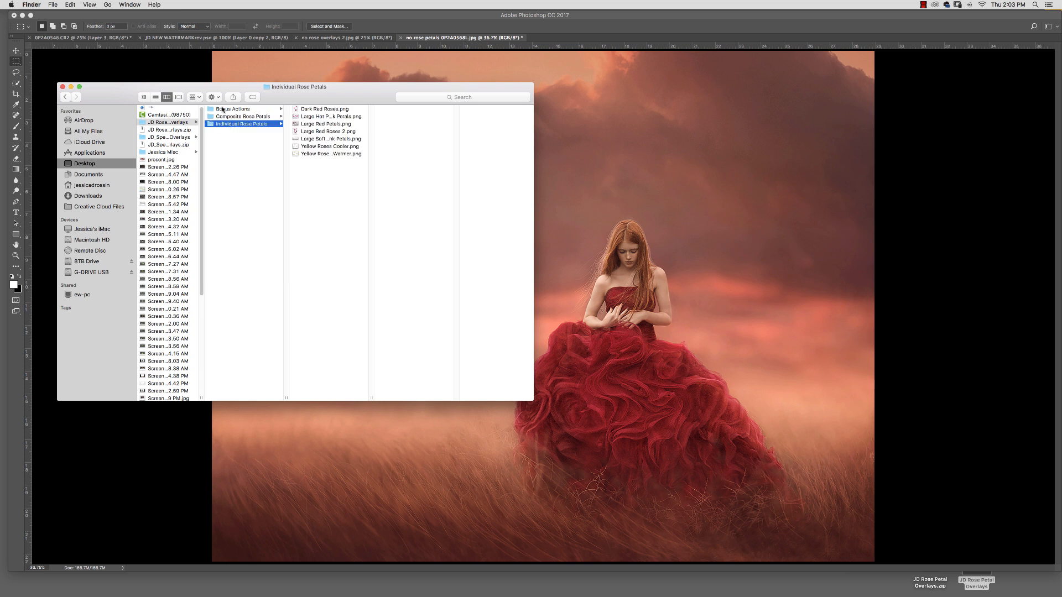
pyautogui.click(296, 110)
pyautogui.moveTo(367, 93); pyautogui.dragTo(267, 108)
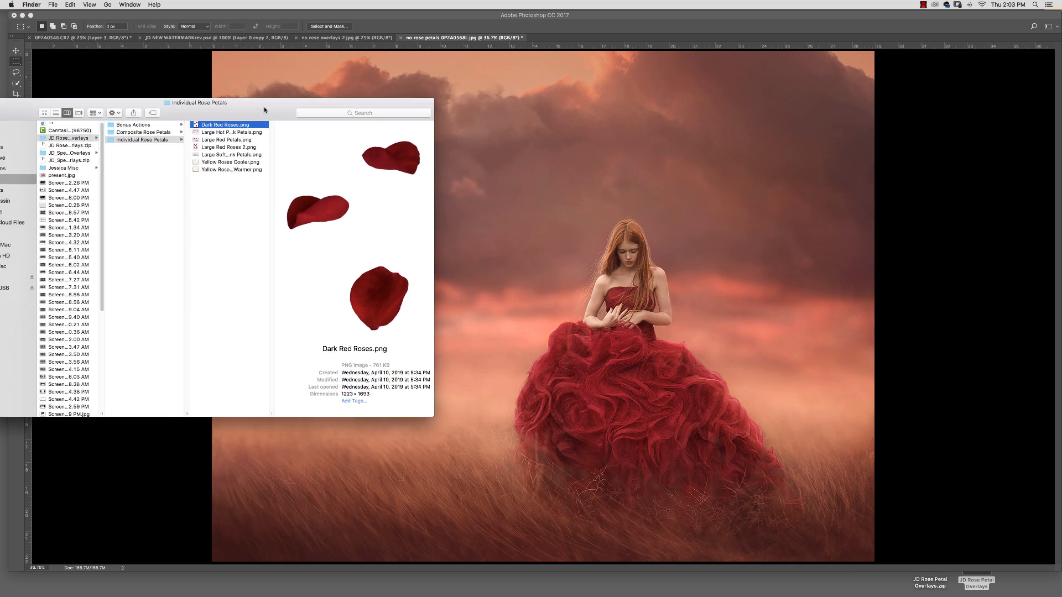
pyautogui.click(236, 148)
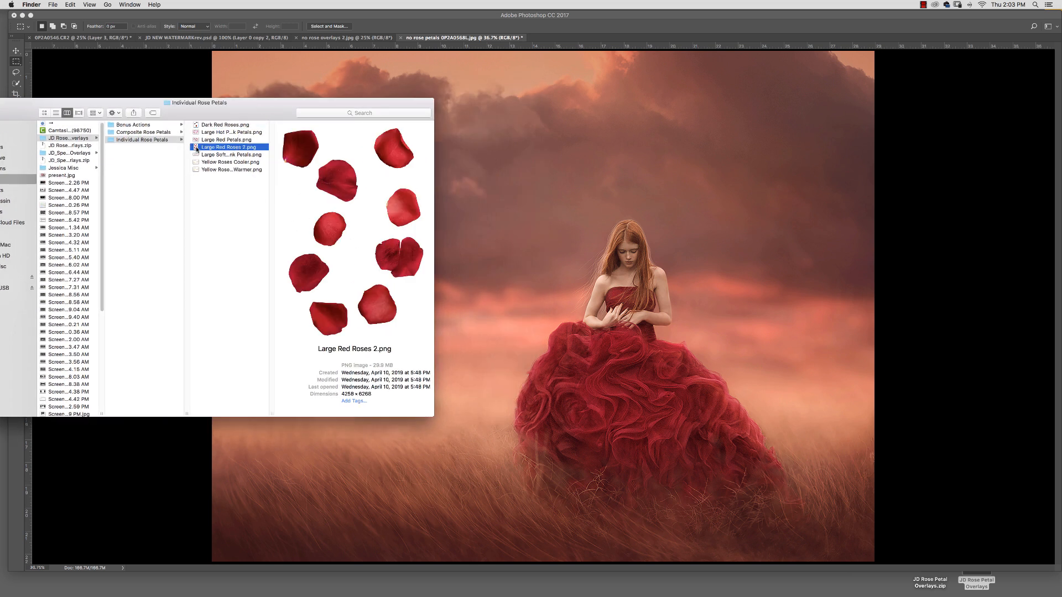
pyautogui.moveTo(197, 148); pyautogui.dragTo(544, 233)
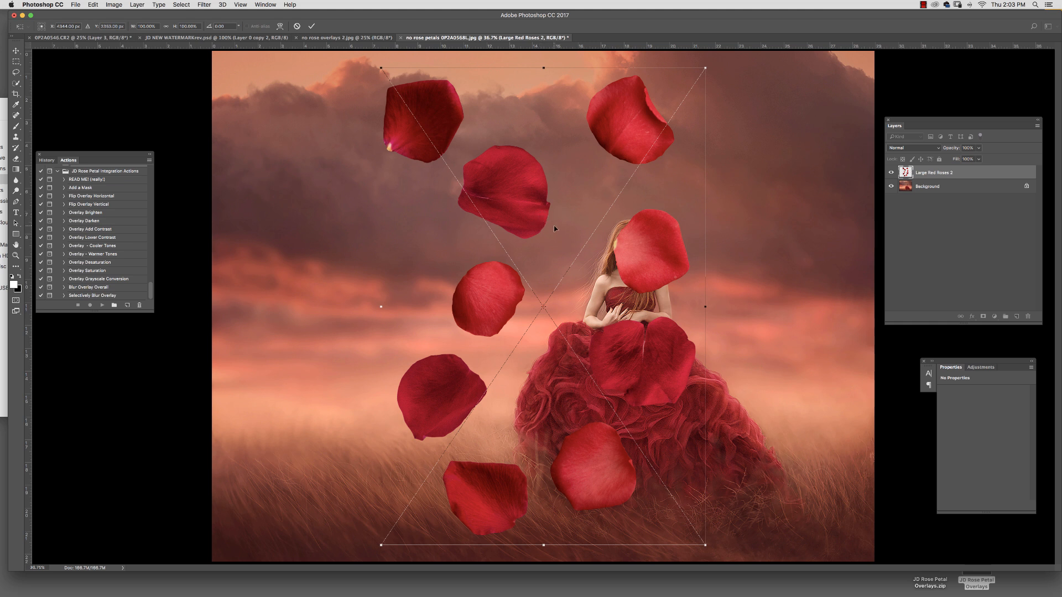
# Position the petal overlay over the sky beside the woman and enlarge it proportionally to about 107%.
pyautogui.moveTo(554, 228); pyautogui.dragTo(424, 220)
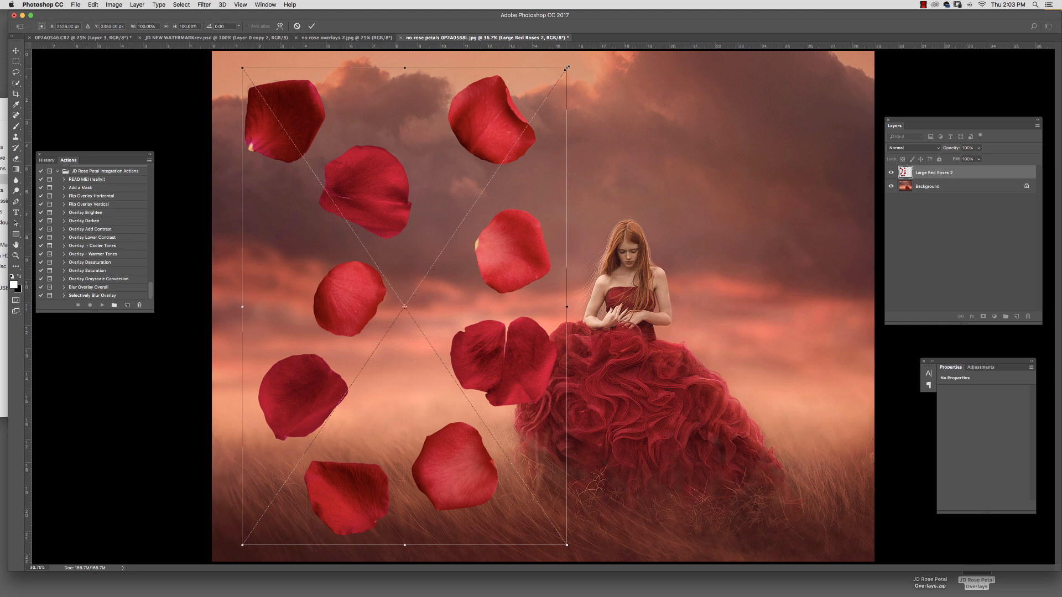
pyautogui.moveTo(567, 66); pyautogui.dragTo(589, 68)
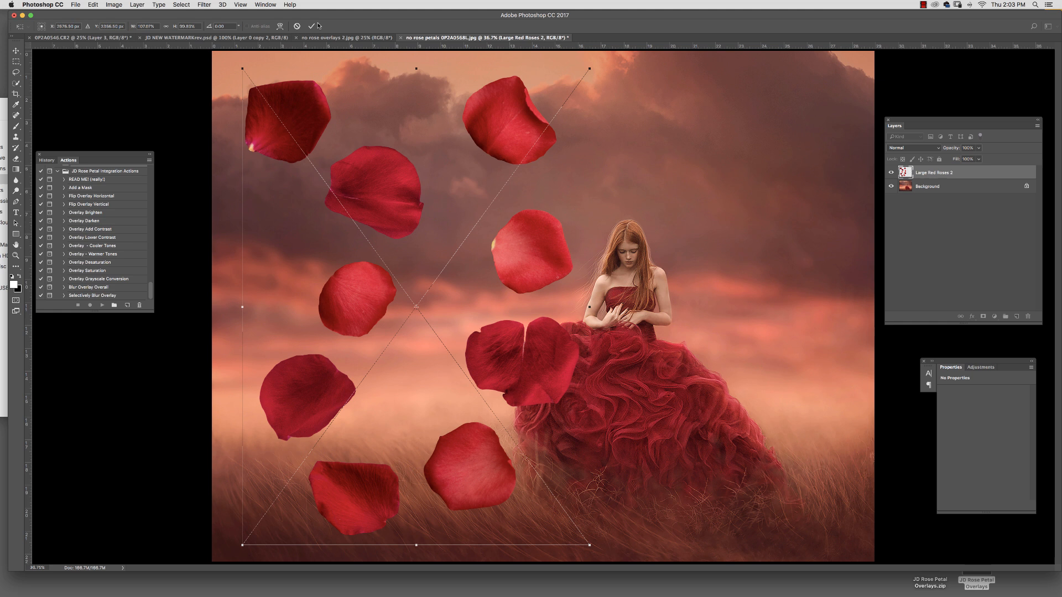
pyautogui.click(166, 26)
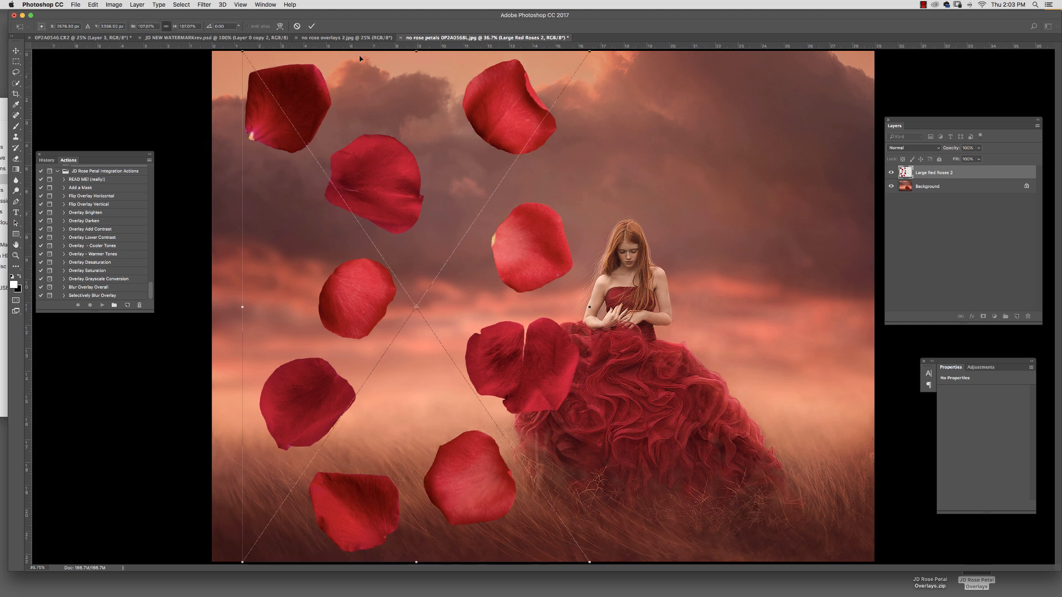
pyautogui.click(311, 26)
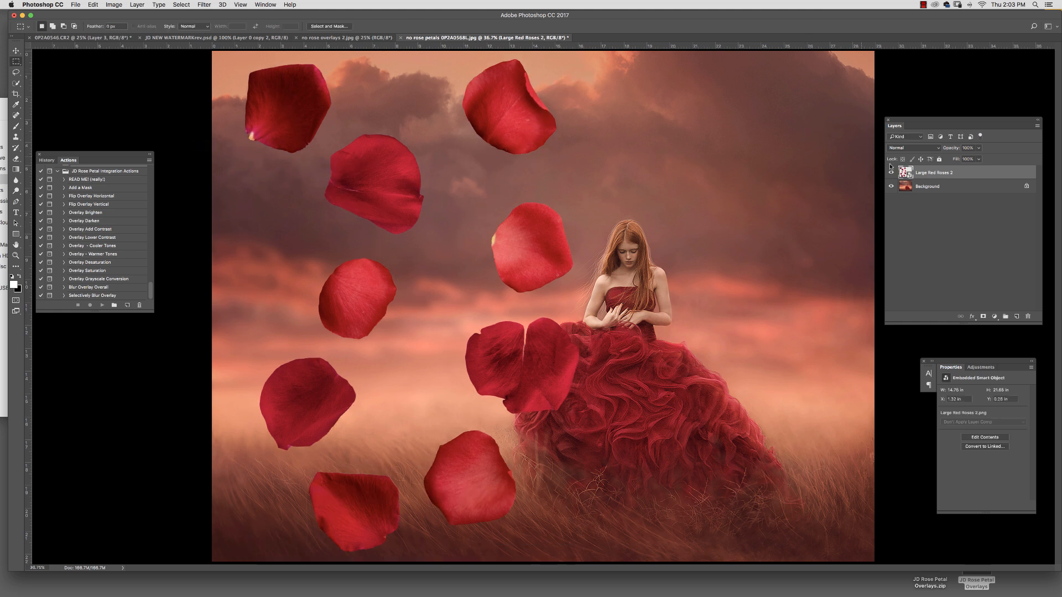
# Try isolating the petal at the sky's top centre with a lasso selection and layer mask, and discard the mask.
pyautogui.click(16, 72)
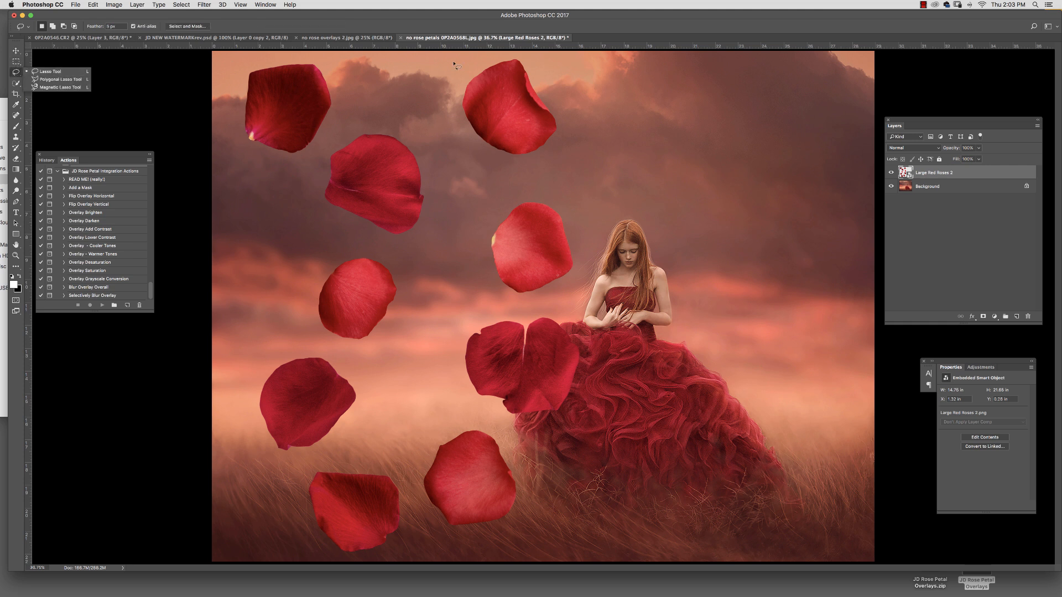
pyautogui.moveTo(480, 60)
pyautogui.mouseDown()
pyautogui.moveTo(457, 77)
pyautogui.moveTo(451, 143)
pyautogui.moveTo(498, 174)
pyautogui.moveTo(589, 151)
pyautogui.moveTo(585, 88)
pyautogui.moveTo(527, 47)
pyautogui.moveTo(473, 69)
pyautogui.mouseUp()
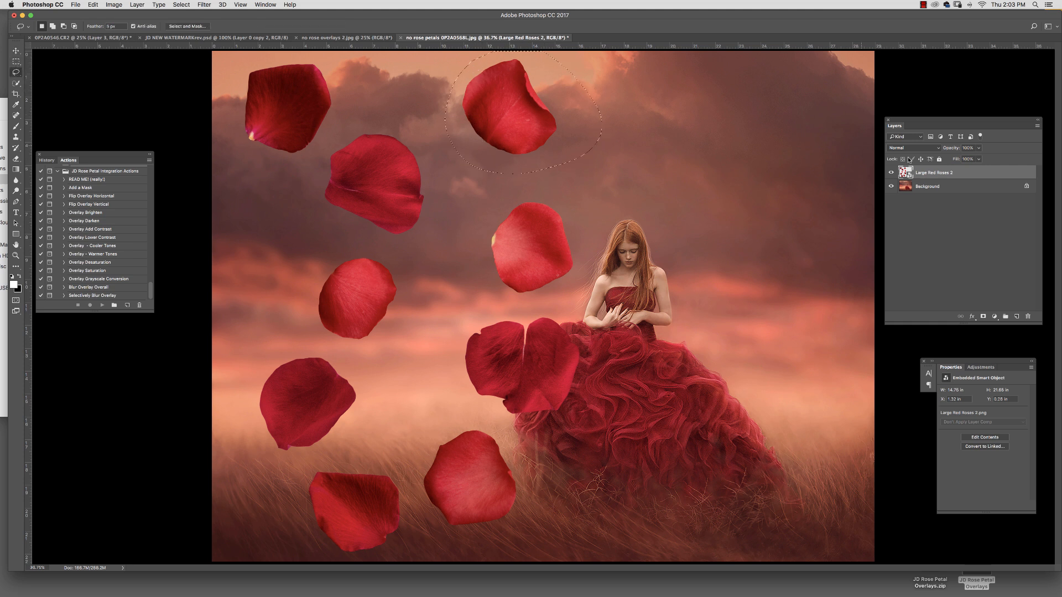
pyautogui.click(983, 317)
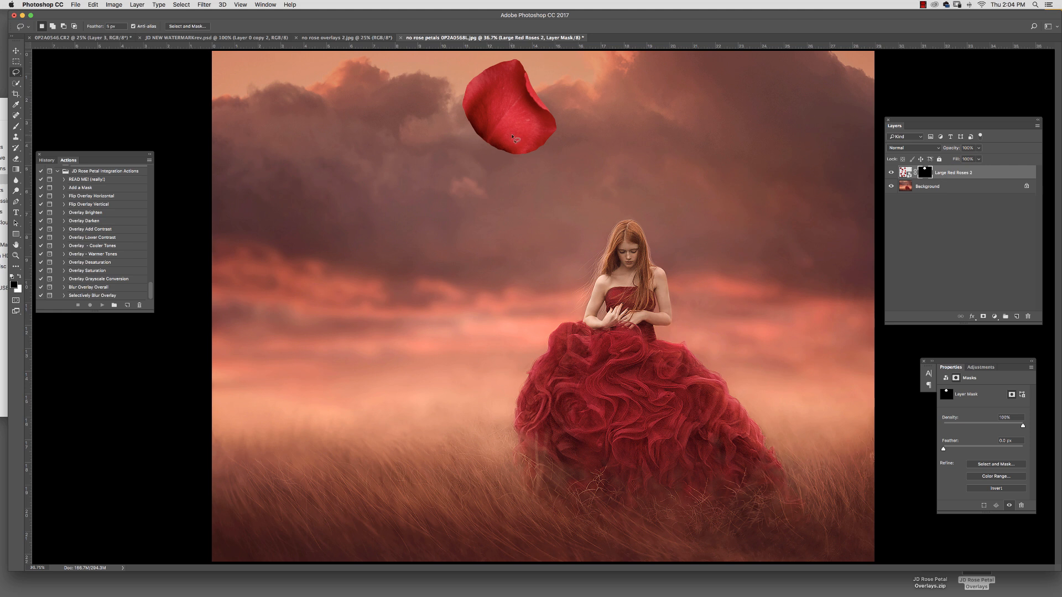
pyautogui.moveTo(925, 175); pyautogui.dragTo(1027, 316)
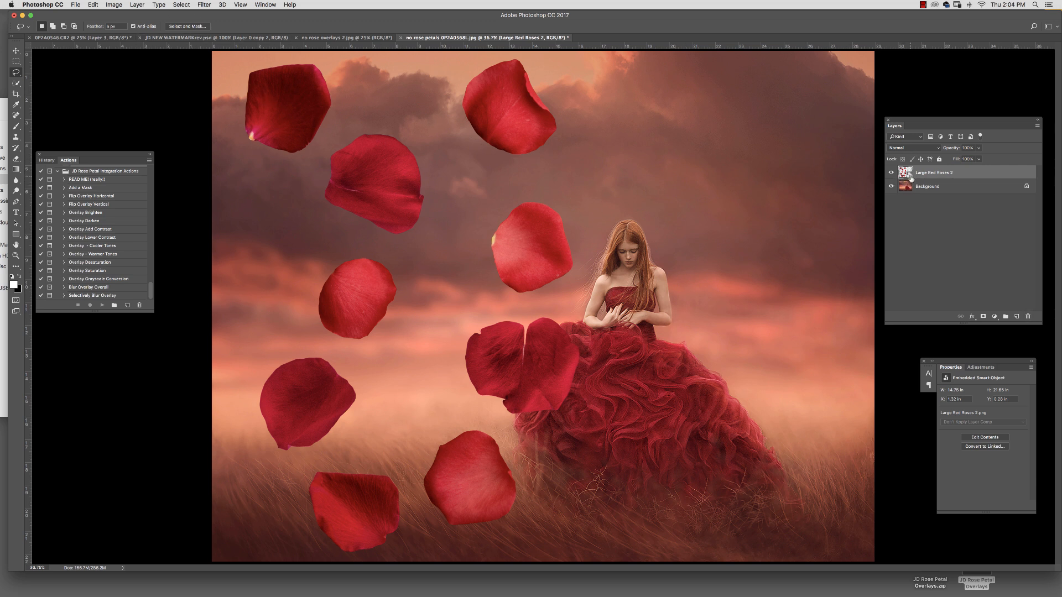
# Rasterize the Large Red Roses 2 smart object into a pixel layer.
pyautogui.click(137, 4)
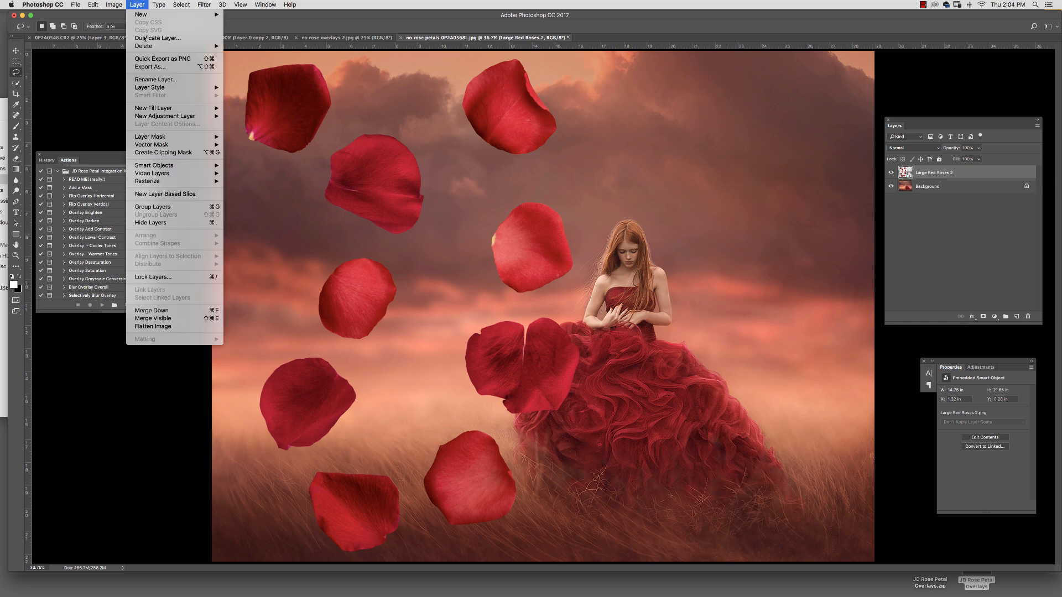
pyautogui.moveTo(167, 166)
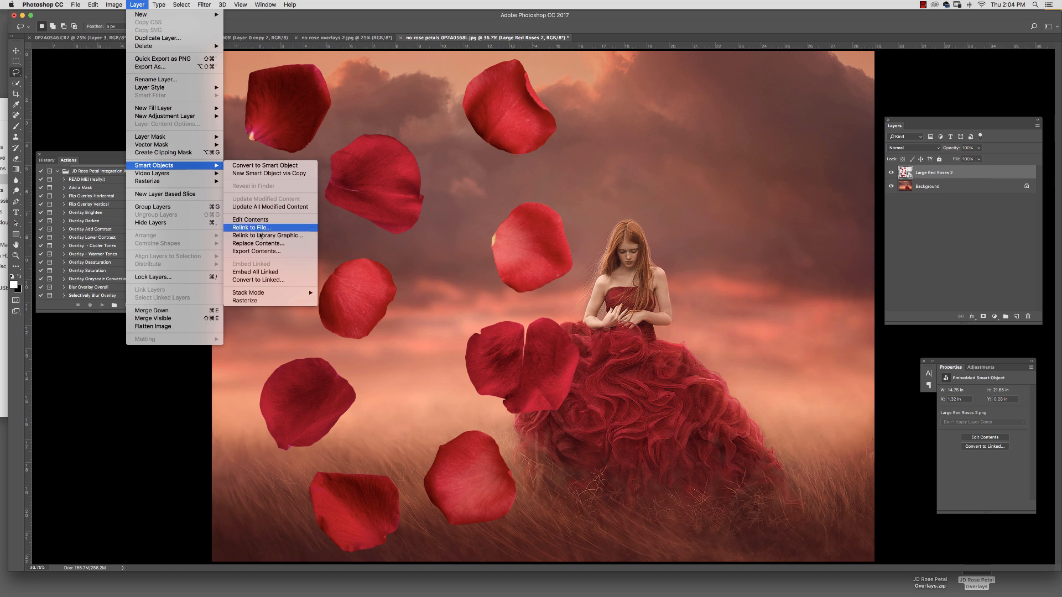
pyautogui.click(245, 300)
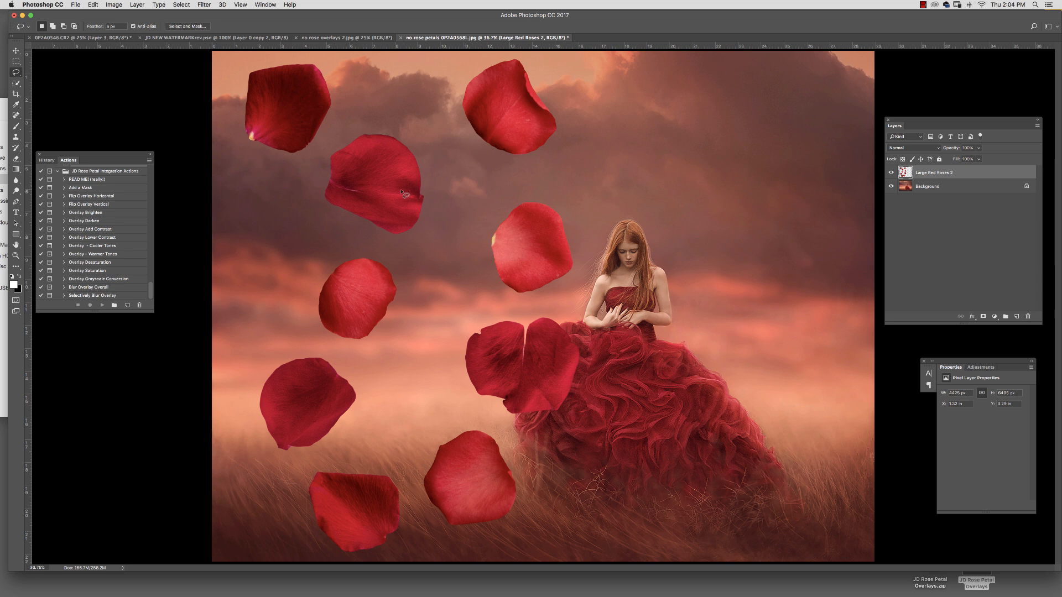
# Scale the whole petal layer down to a tiny cluster, about 7% of its size, beside the woman's hands.
pyautogui.click(16, 50)
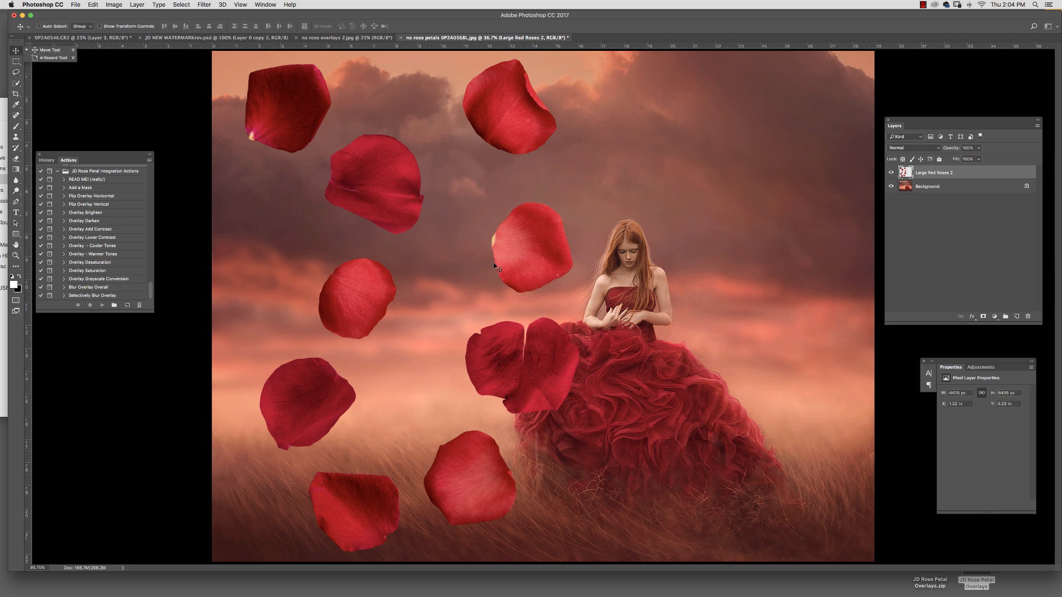
pyautogui.press('super+t')
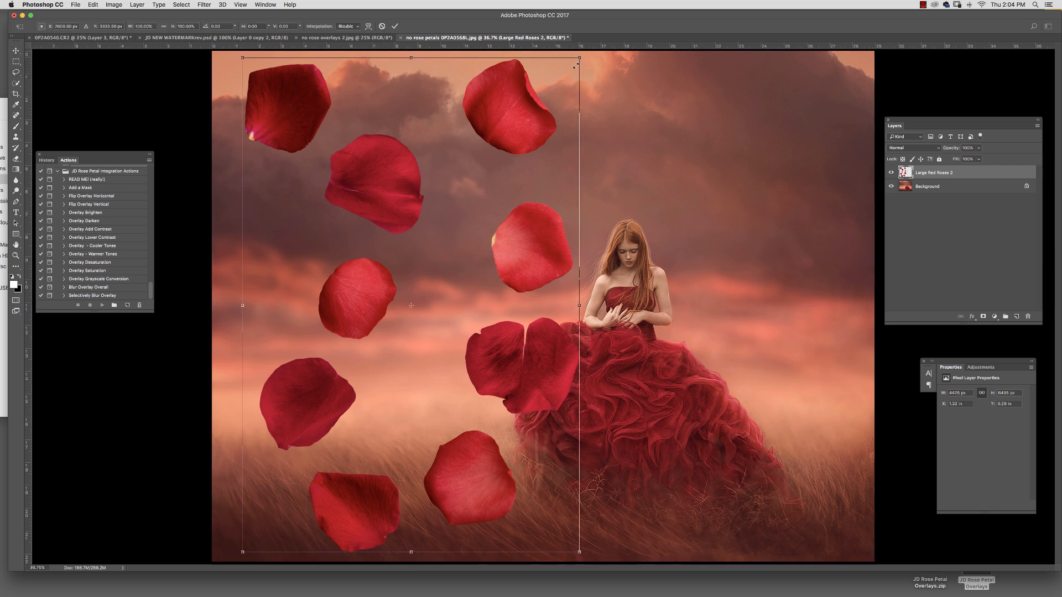
pyautogui.moveTo(575, 66); pyautogui.dragTo(641, 301)
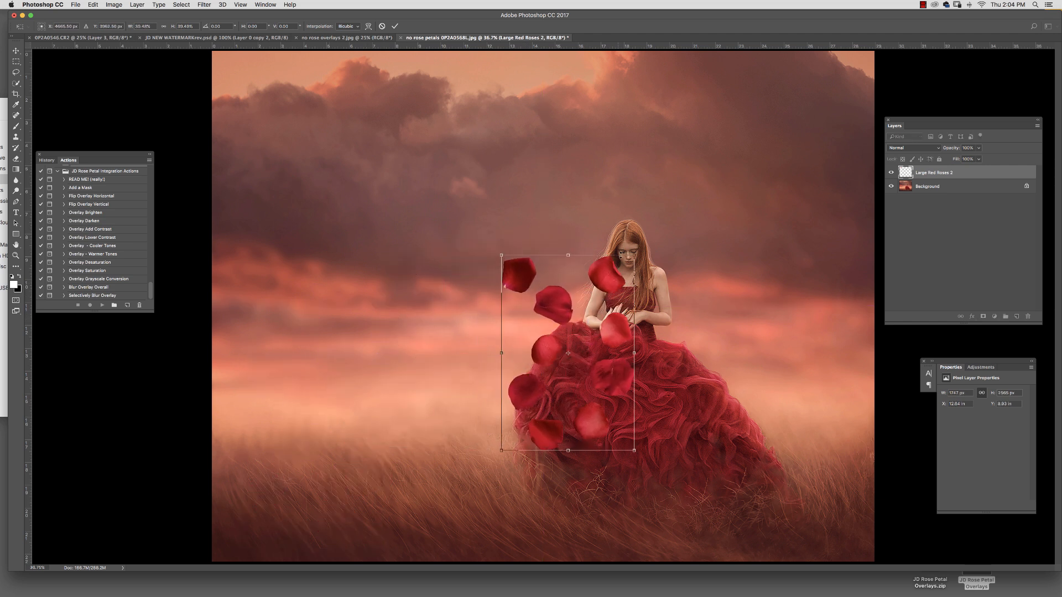
pyautogui.moveTo(634, 255); pyautogui.dragTo(504, 394)
pyautogui.moveTo(528, 428); pyautogui.dragTo(573, 297)
pyautogui.click(394, 26)
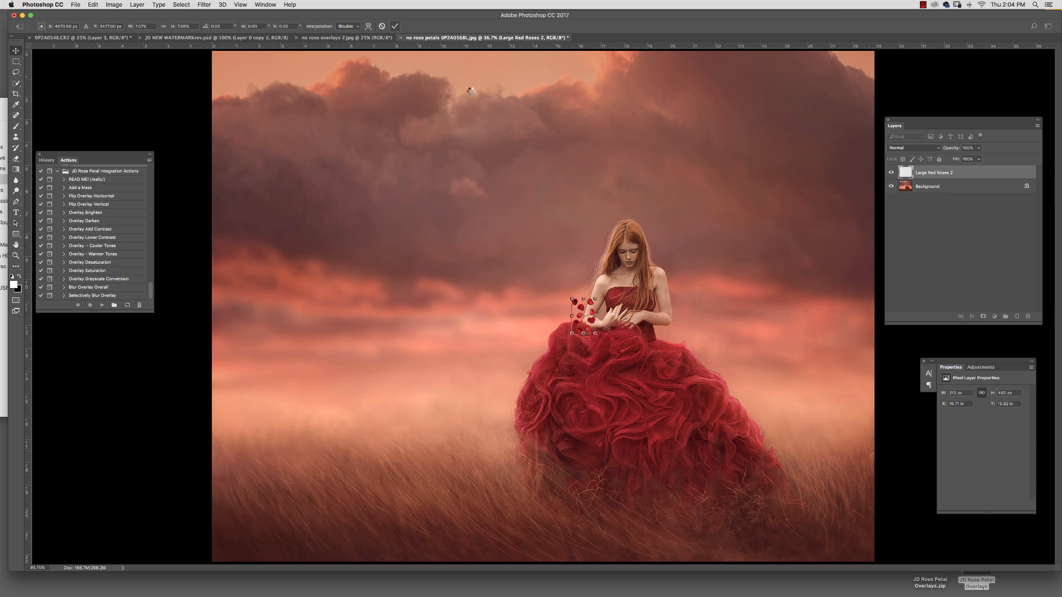
# Rotate the small petal cluster and set it in the air just beside the woman's arm.
pyautogui.hotkey('ctrl', 't')
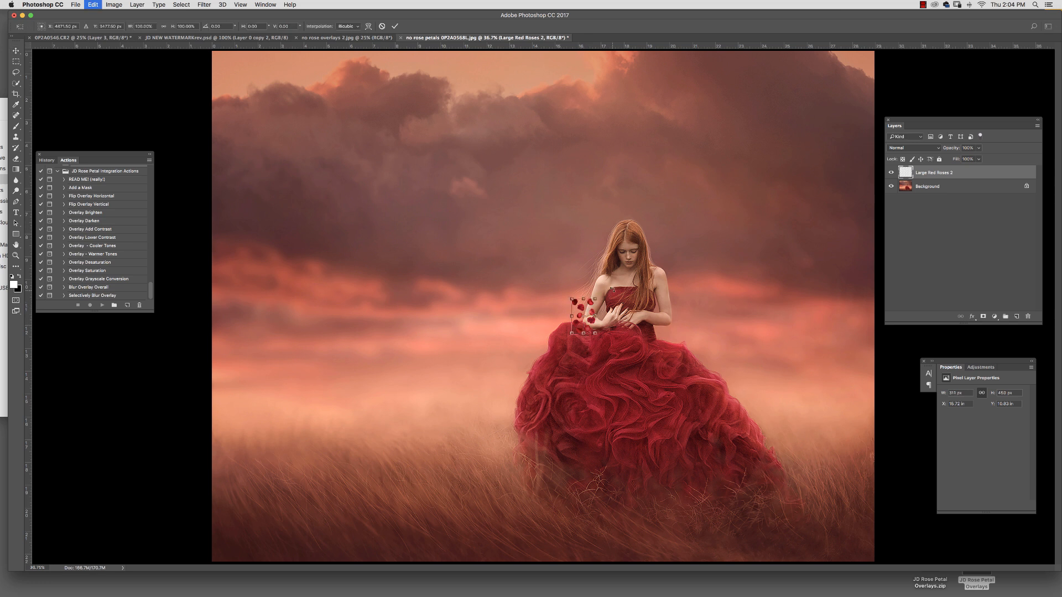
pyautogui.moveTo(613, 289); pyautogui.dragTo(579, 306)
pyautogui.press('Return')
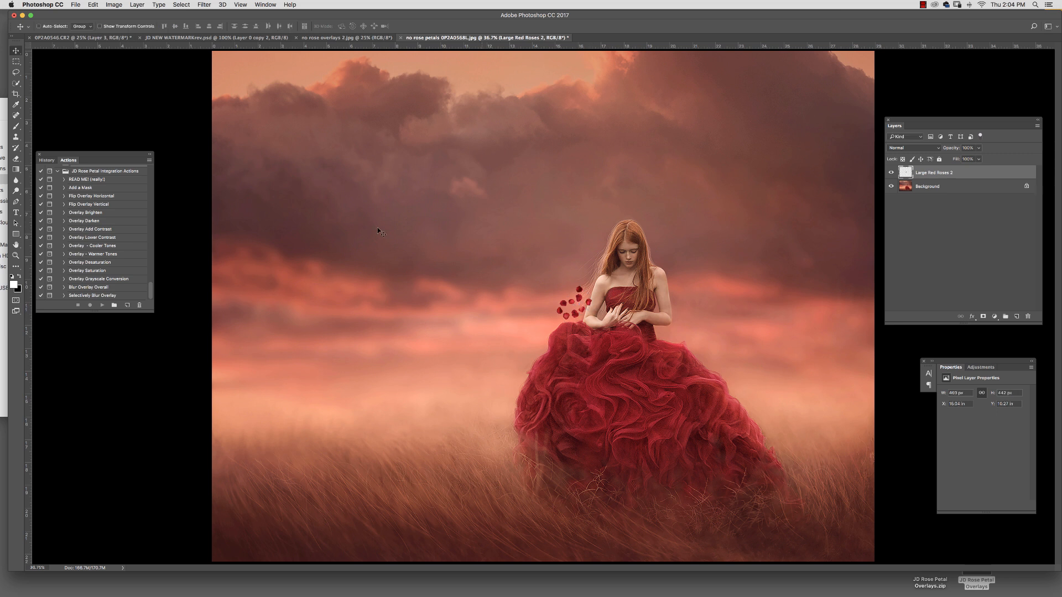
# Lasso the petals nearest the arm with a 0 px feather and move them onto the woman's hands.
pyautogui.click(16, 72)
pyautogui.click(116, 26)
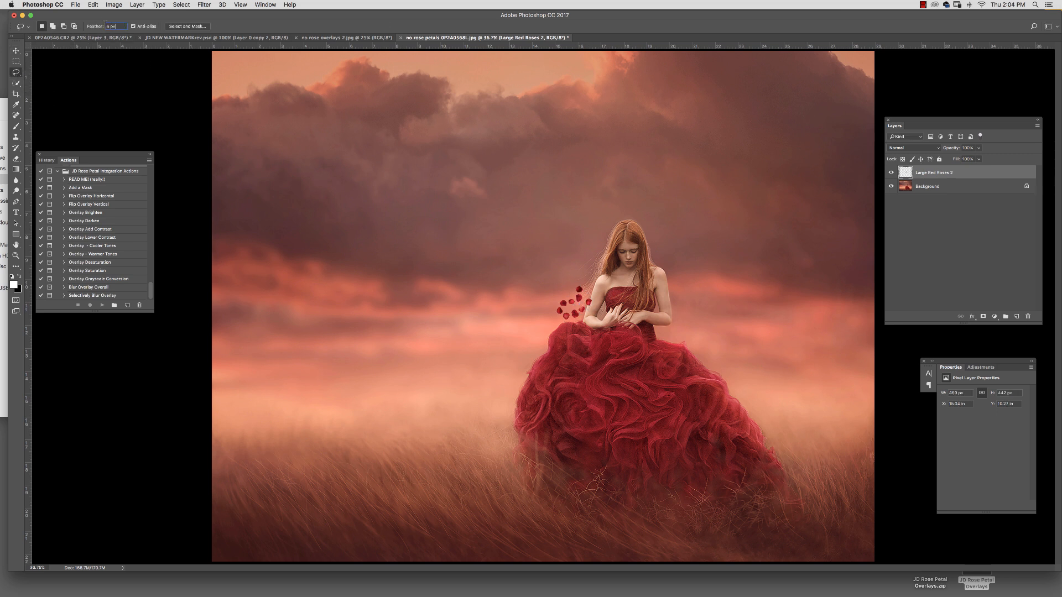
pyautogui.write('0')
pyautogui.moveTo(590, 295)
pyautogui.mouseDown()
pyautogui.moveTo(559, 320)
pyautogui.moveTo(569, 331)
pyautogui.moveTo(594, 296)
pyautogui.moveTo(564, 314)
pyautogui.moveTo(568, 328)
pyautogui.moveTo(603, 296)
pyautogui.mouseUp()
pyautogui.click(16, 51)
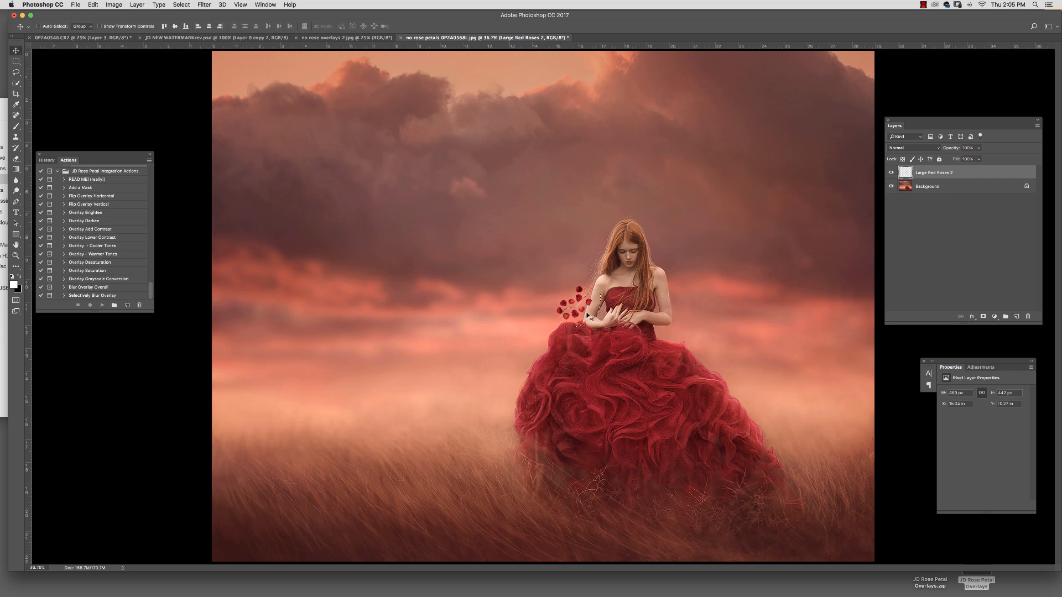
pyautogui.moveTo(562, 339); pyautogui.dragTo(611, 334)
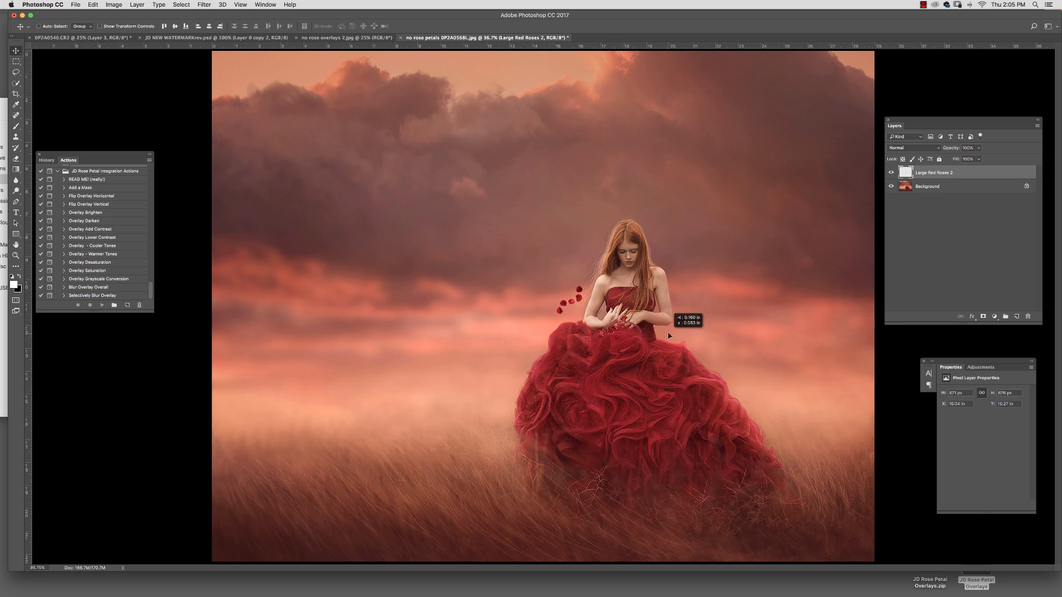
# Rotate the petals on the woman's hands to fit her pose and deselect them.
pyautogui.press('super+t')
pyautogui.moveTo(671, 320); pyautogui.dragTo(666, 282)
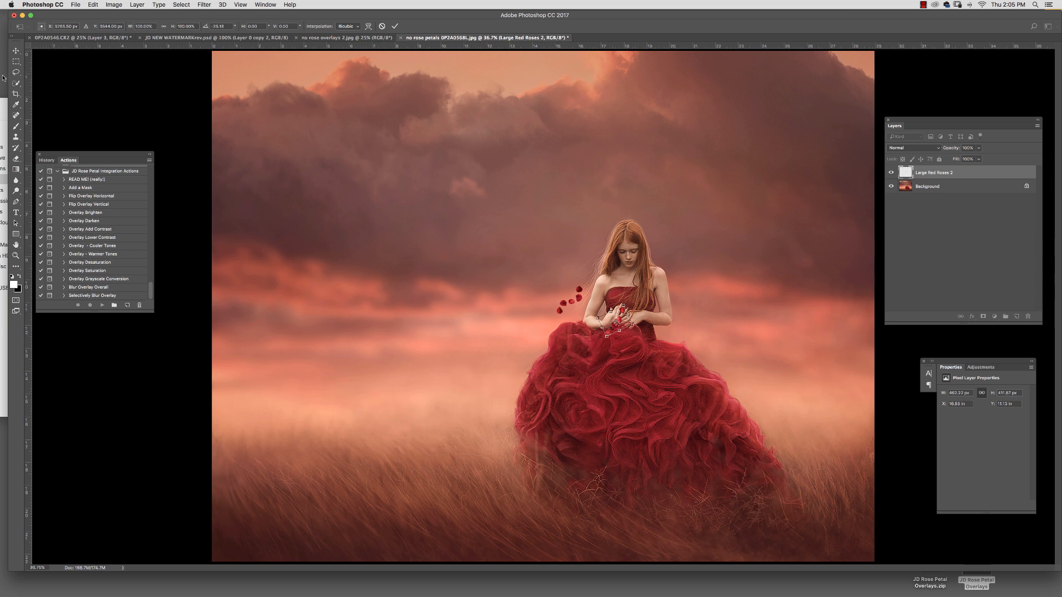
pyautogui.press('l')
pyautogui.click(599, 193)
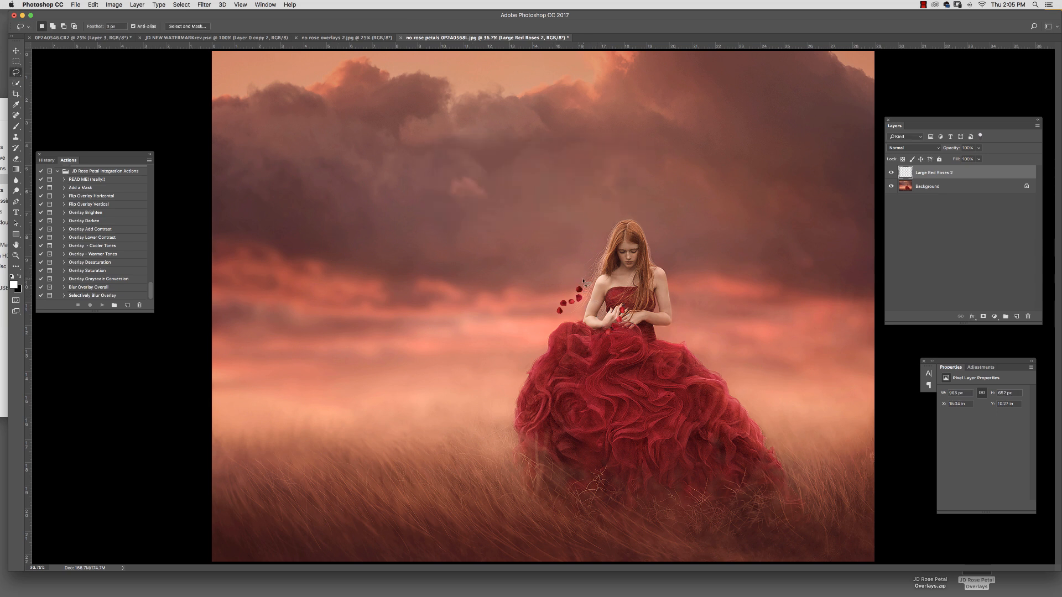
# Lasso the remaining floating petals, move them down beside the edge of the dress and rotate them.
pyautogui.moveTo(583, 281)
pyautogui.mouseDown()
pyautogui.moveTo(564, 325)
pyautogui.moveTo(591, 301)
pyautogui.moveTo(581, 298)
pyautogui.moveTo(568, 311)
pyautogui.moveTo(595, 302)
pyautogui.moveTo(533, 335)
pyautogui.moveTo(528, 352)
pyautogui.mouseUp()
pyautogui.press('v')
pyautogui.press('super+t')
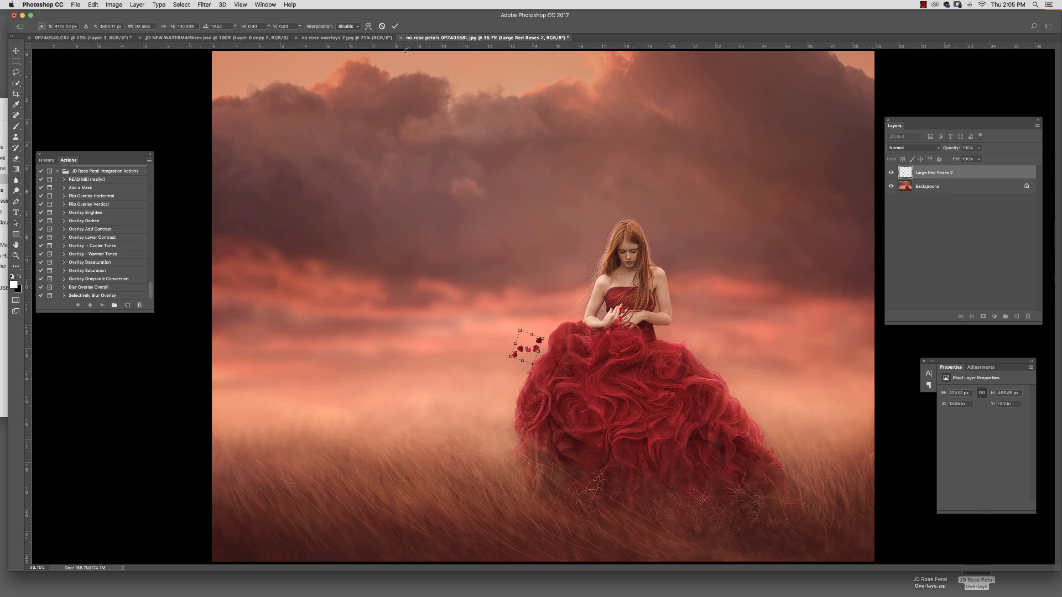
pyautogui.click(394, 26)
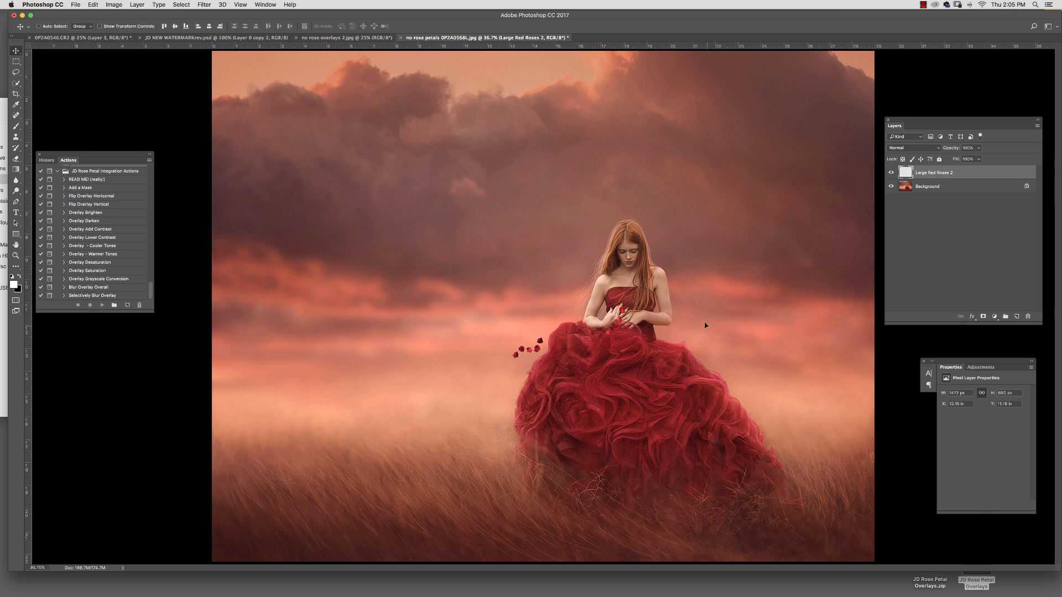
# Try to bring Rose Petal Cascade 1.png from the Red Petals subfolder of Composite Rose Petals into the portrait.
pyautogui.click(16, 72)
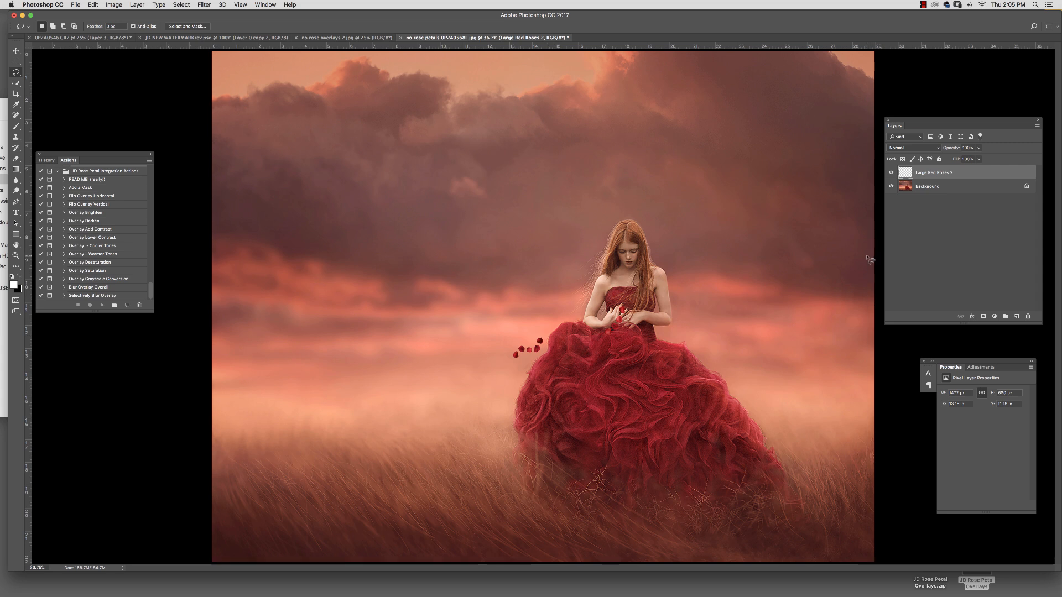
pyautogui.click(982, 585)
pyautogui.doubleClick(984, 584)
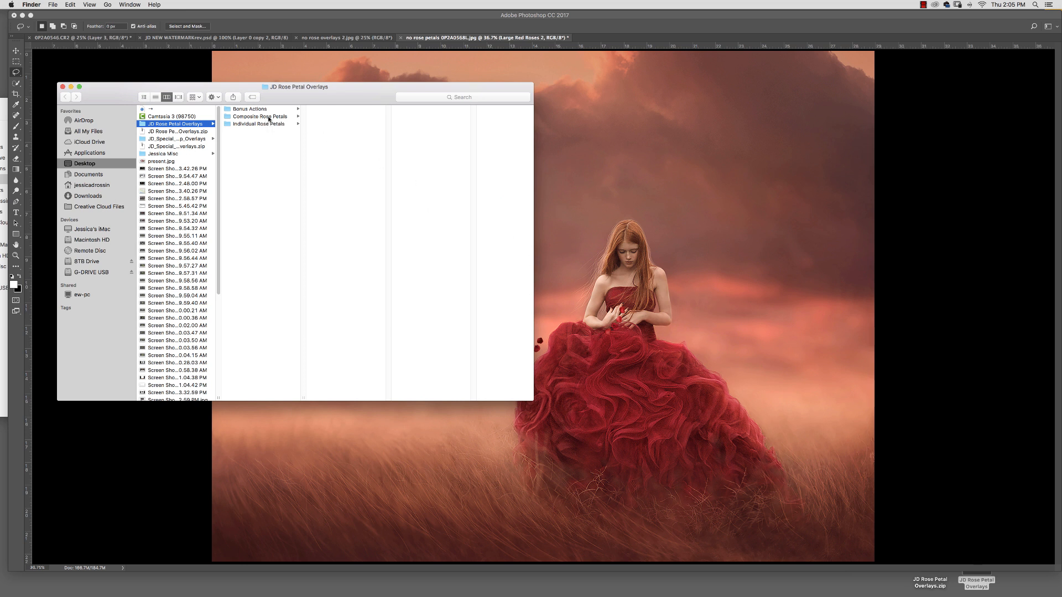
pyautogui.click(269, 118)
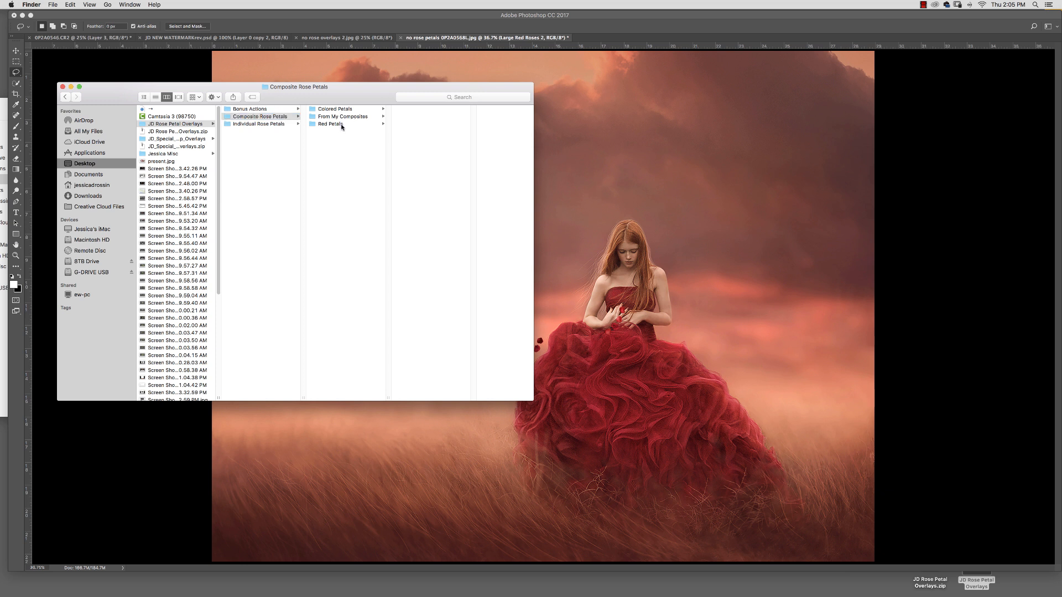
pyautogui.click(341, 125)
pyautogui.click(425, 109)
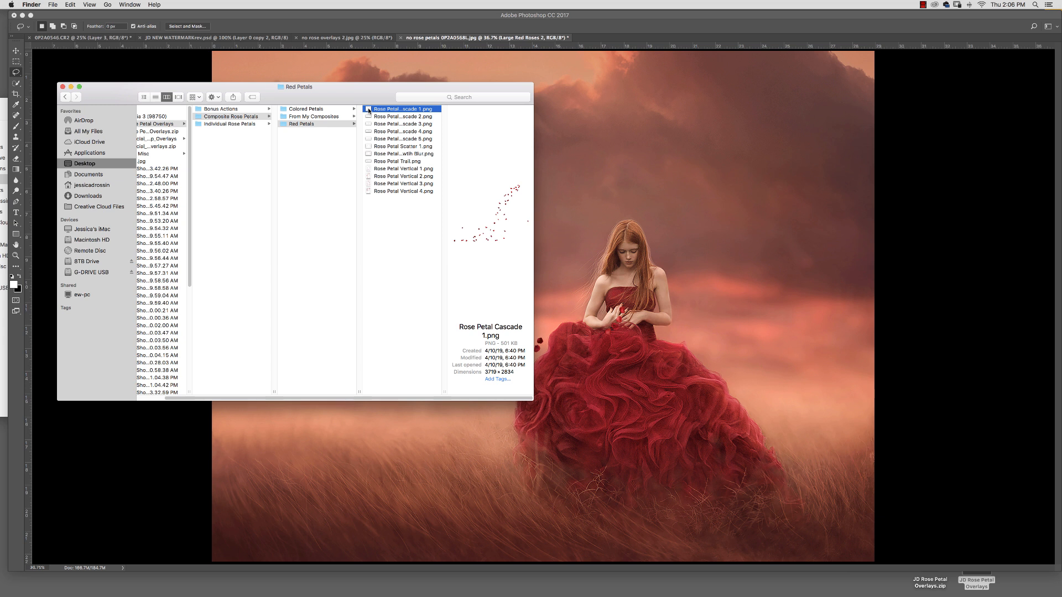
pyautogui.moveTo(369, 110); pyautogui.dragTo(635, 252)
# Open Rose Petal Cascade 1.png from the Red Petals subfolder of Composite Rose Petals in Photoshop.
pyautogui.click(986, 582)
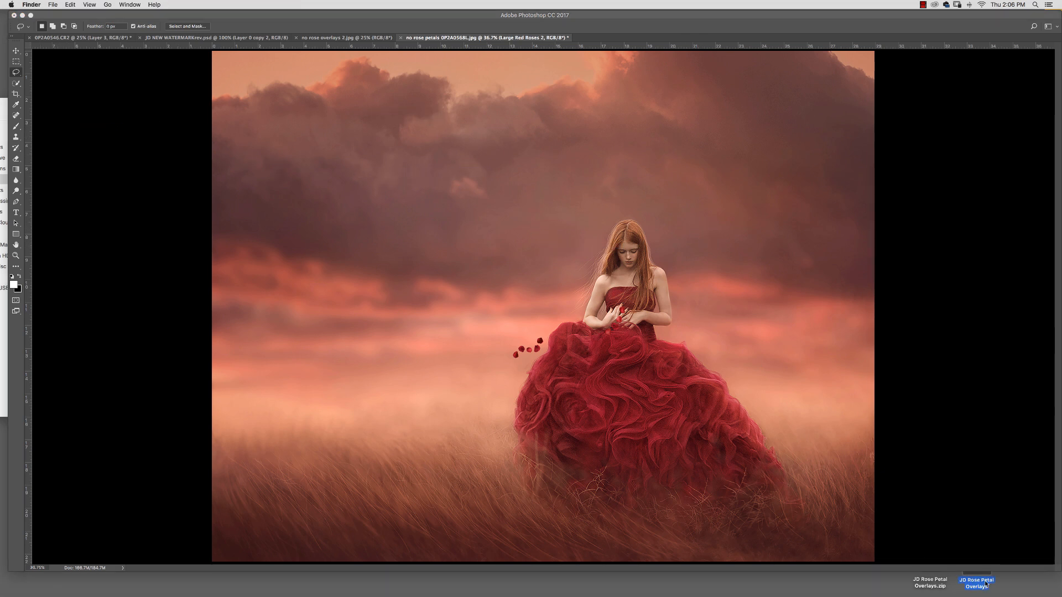
pyautogui.doubleClick(986, 587)
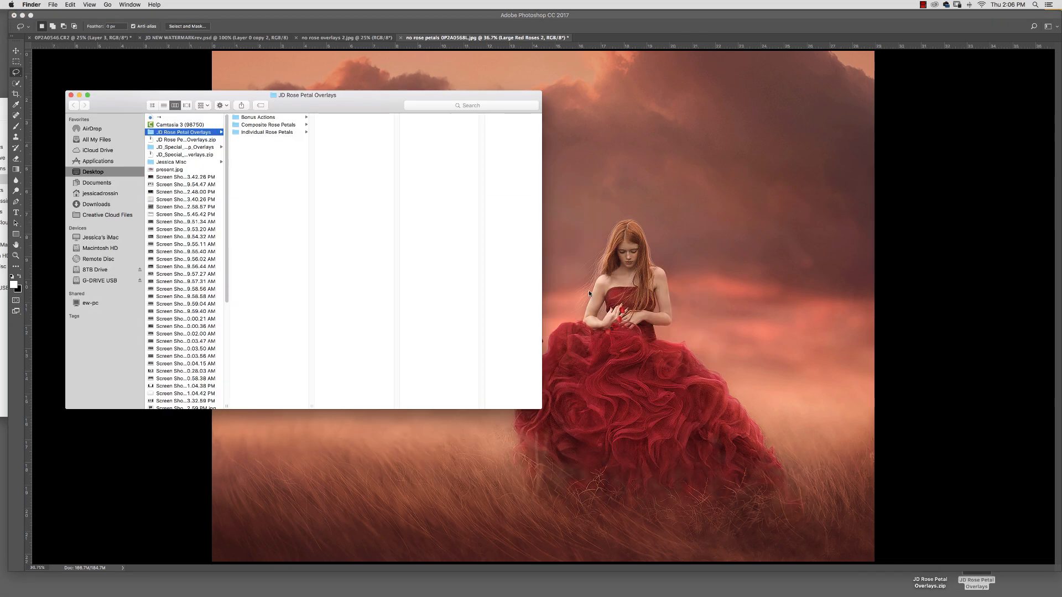
pyautogui.click(273, 133)
pyautogui.click(274, 126)
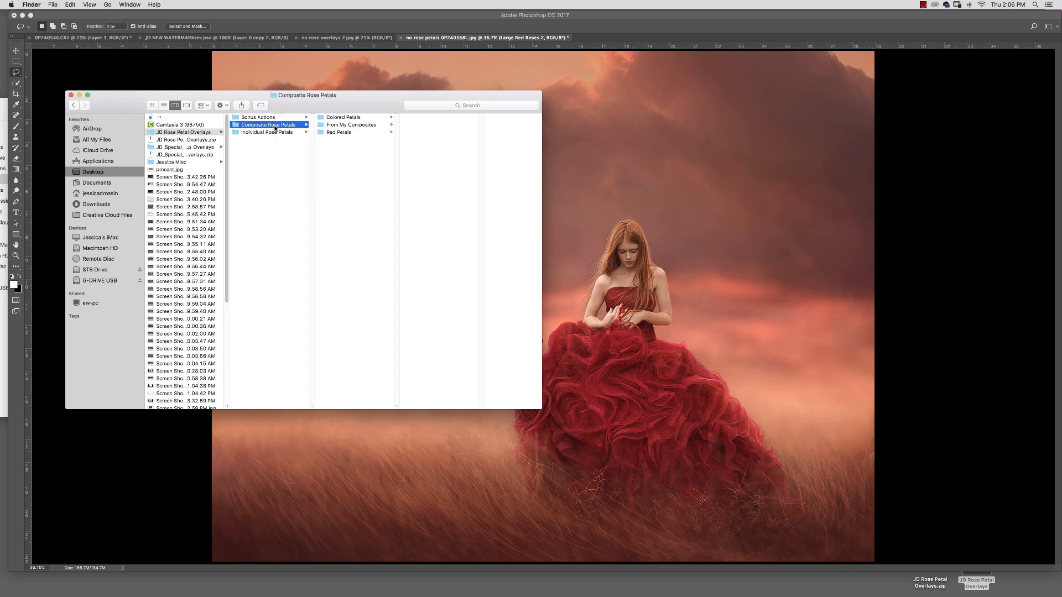
pyautogui.click(335, 133)
pyautogui.click(437, 118)
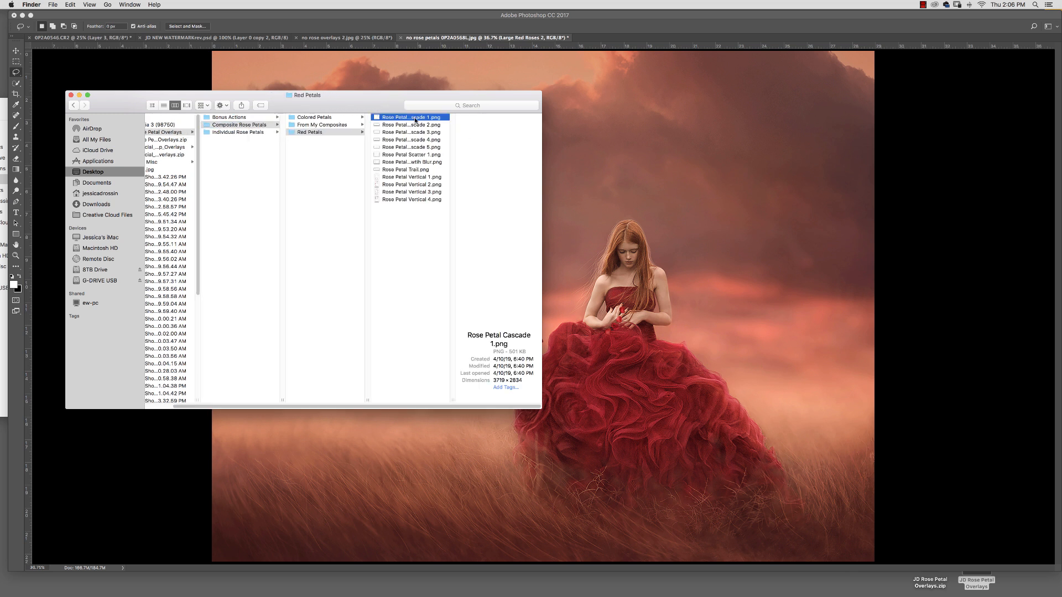
pyautogui.moveTo(379, 118); pyautogui.dragTo(321, 585)
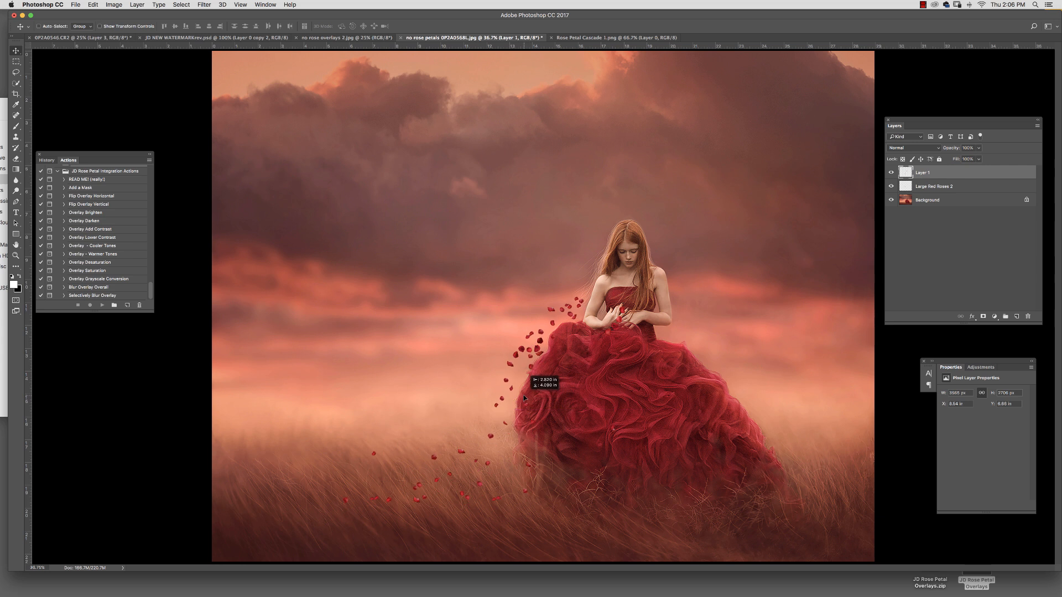
# Scale the petal cascade down slightly, rotate it a little and place it over the grass and lower part of the dress.
pyautogui.moveTo(523, 395); pyautogui.dragTo(528, 391)
pyautogui.press('super+t')
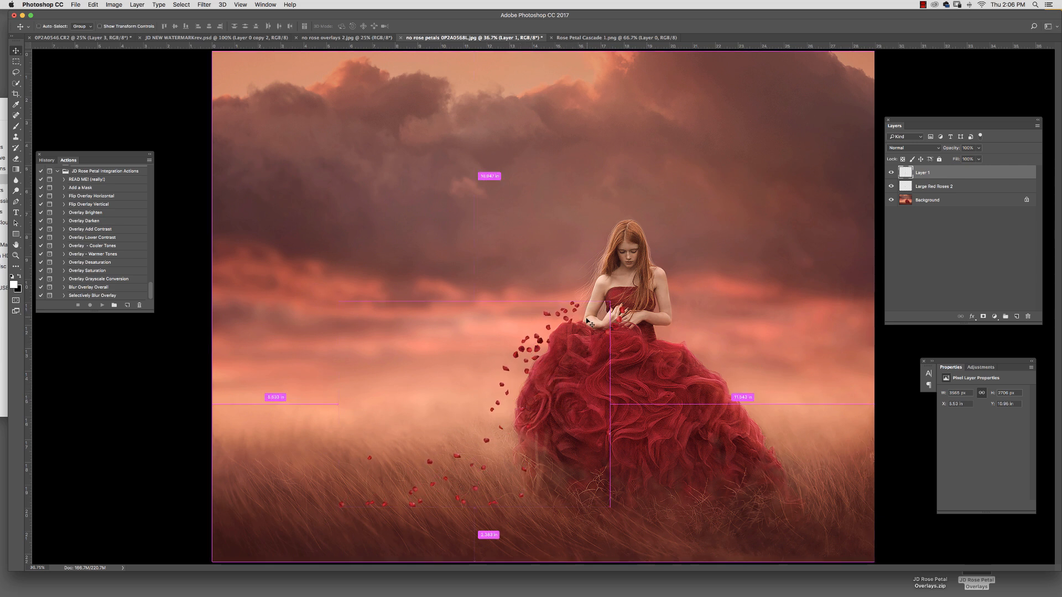
pyautogui.moveTo(608, 300); pyautogui.dragTo(644, 397)
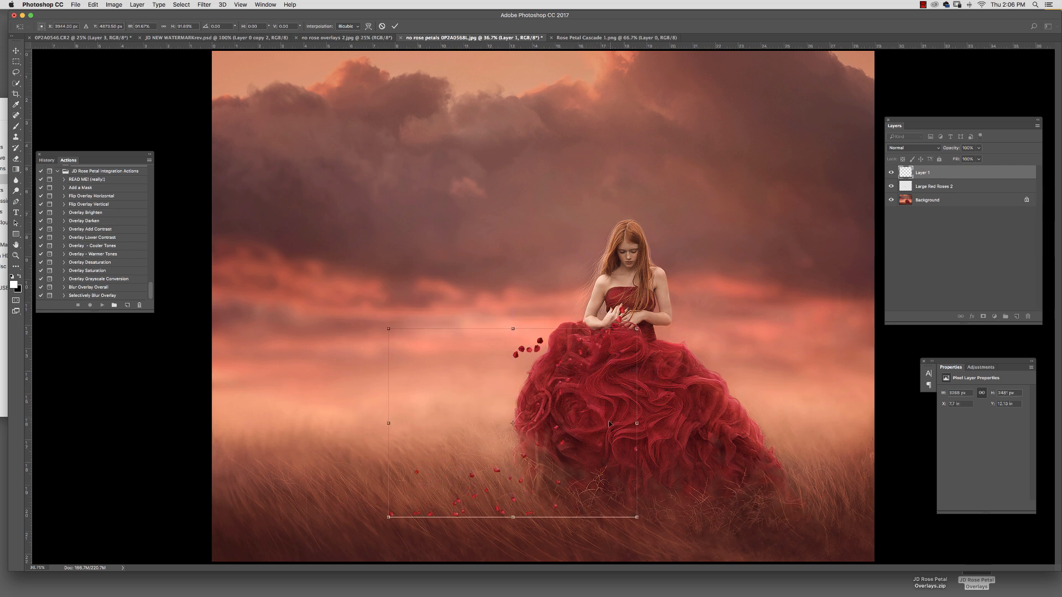
pyautogui.moveTo(713, 387); pyautogui.dragTo(716, 396)
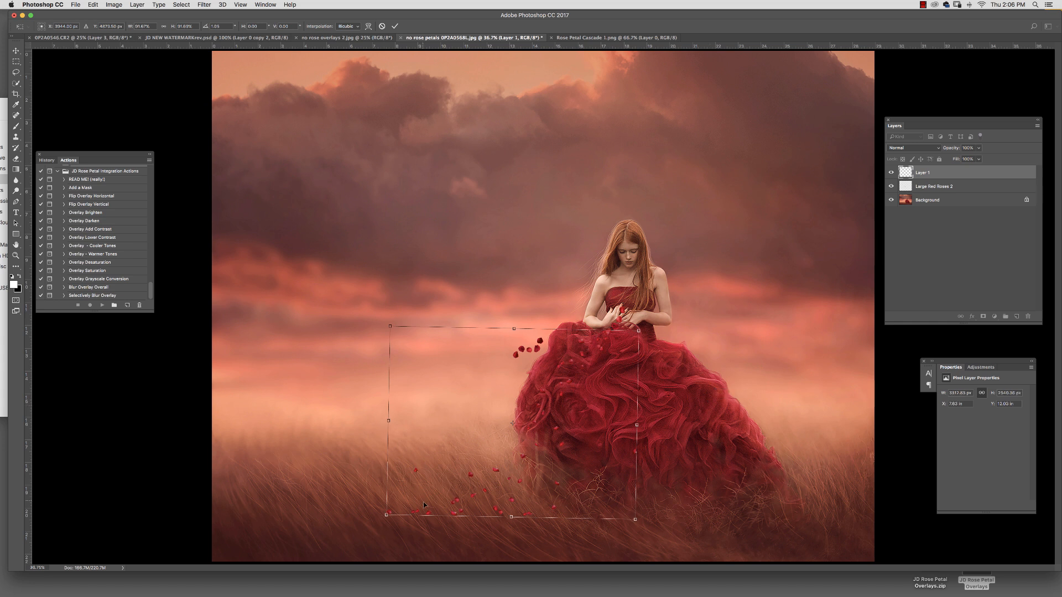
pyautogui.moveTo(385, 515); pyautogui.dragTo(380, 507)
pyautogui.press('Return')
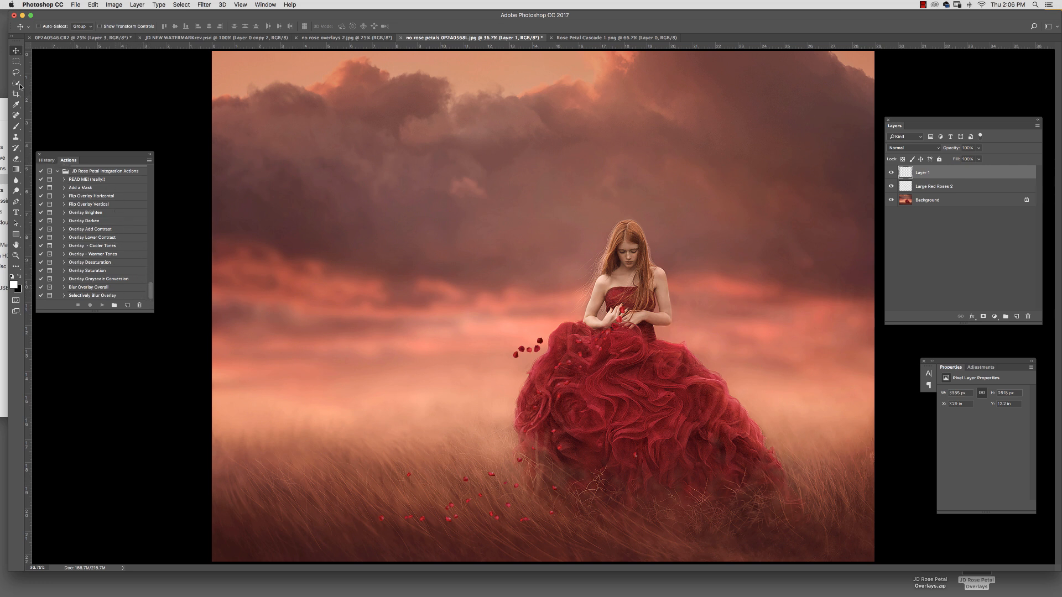
# Blur the lowest petals in the grass with the Selectively Blur Overlay action and a 15 px feathered lasso selection, then deselect.
pyautogui.click(97, 297)
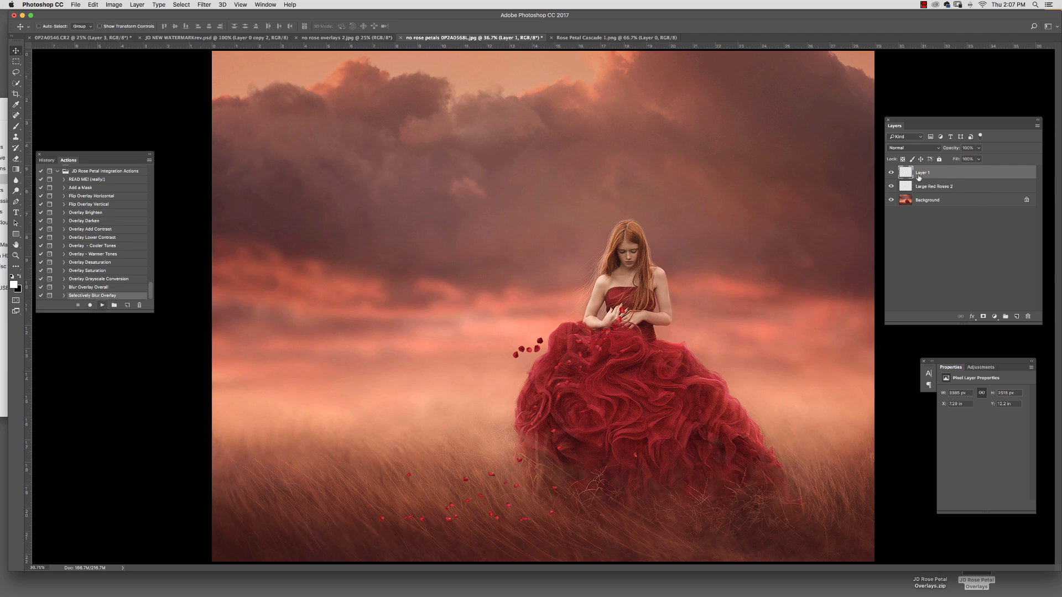
pyautogui.click(101, 305)
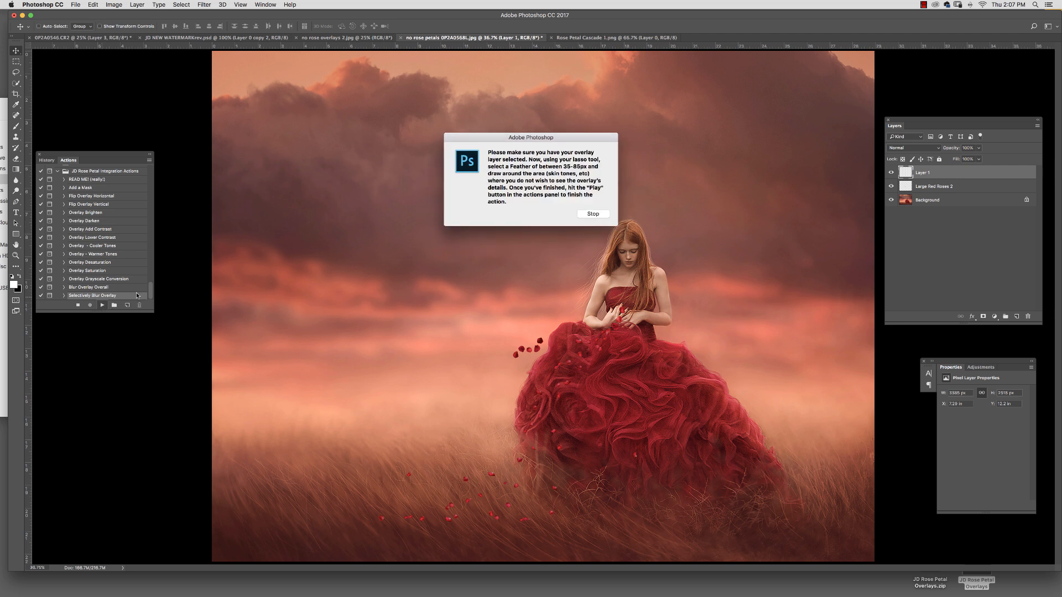
pyautogui.click(593, 214)
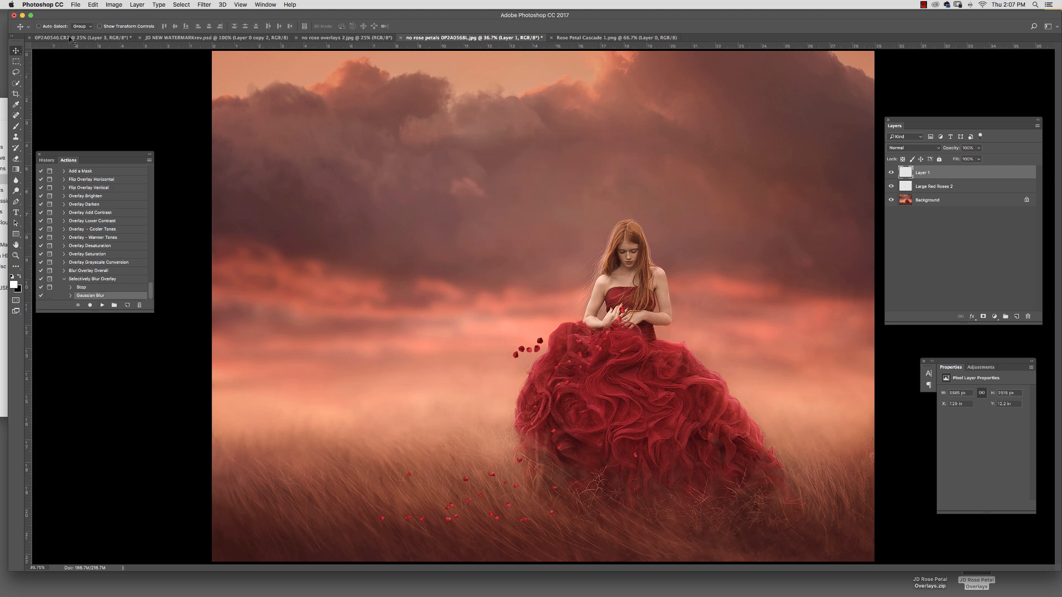
pyautogui.click(16, 72)
pyautogui.click(103, 25)
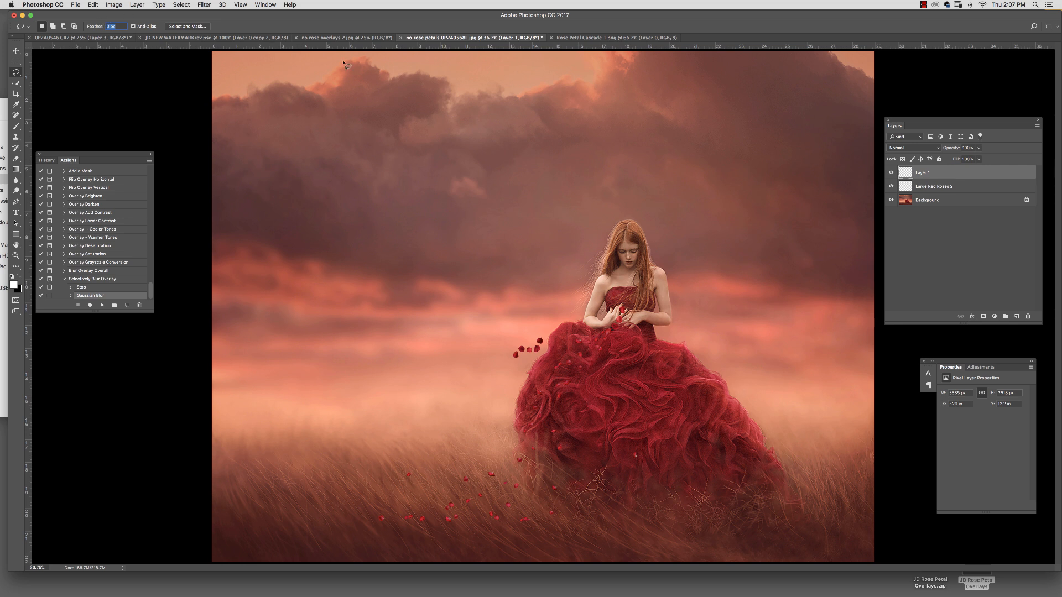
pyautogui.write('15')
pyautogui.moveTo(420, 501)
pyautogui.mouseDown()
pyautogui.moveTo(384, 502)
pyautogui.moveTo(362, 521)
pyautogui.moveTo(436, 541)
pyautogui.moveTo(613, 537)
pyautogui.moveTo(617, 510)
pyautogui.moveTo(531, 506)
pyautogui.moveTo(483, 488)
pyautogui.moveTo(391, 504)
pyautogui.mouseUp()
pyautogui.click(102, 306)
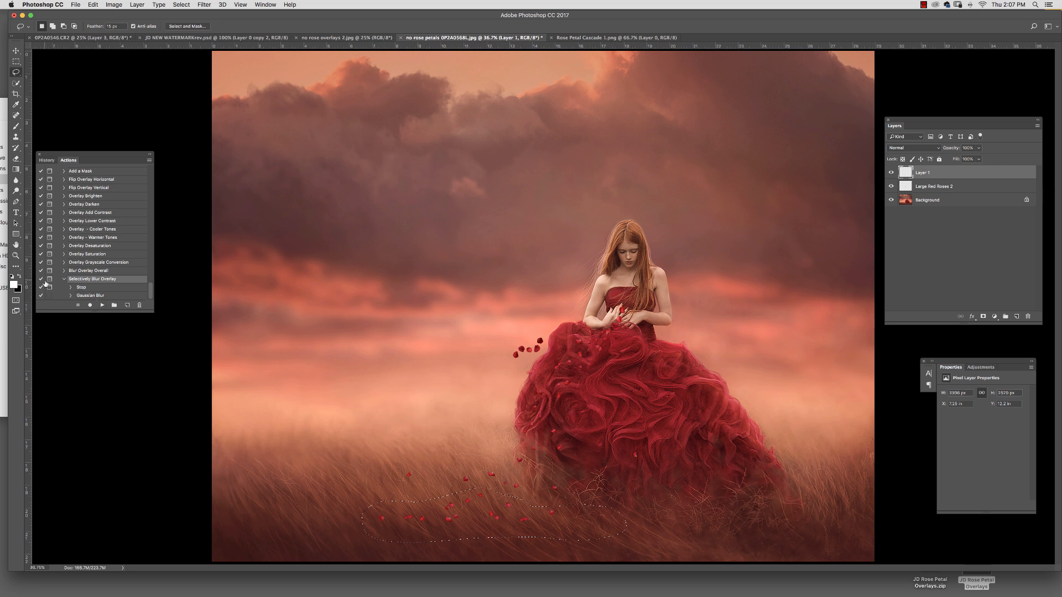
pyautogui.click(63, 280)
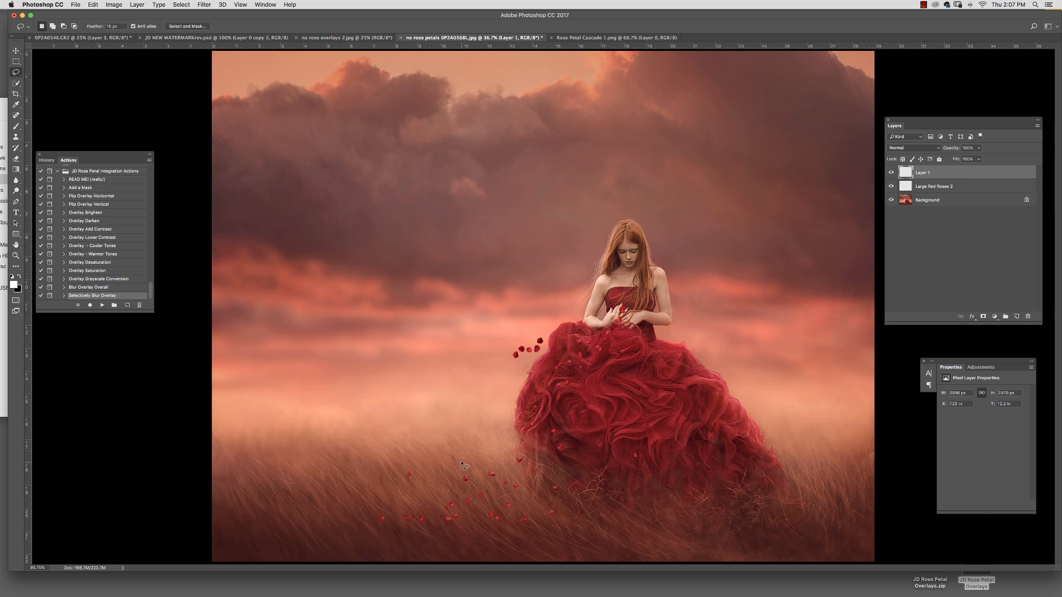
pyautogui.press('super+d')
# Apply the Overlay Add Contrast action to the petal cascade and reduce the contrast layer's opacity to 38%.
pyautogui.click(102, 231)
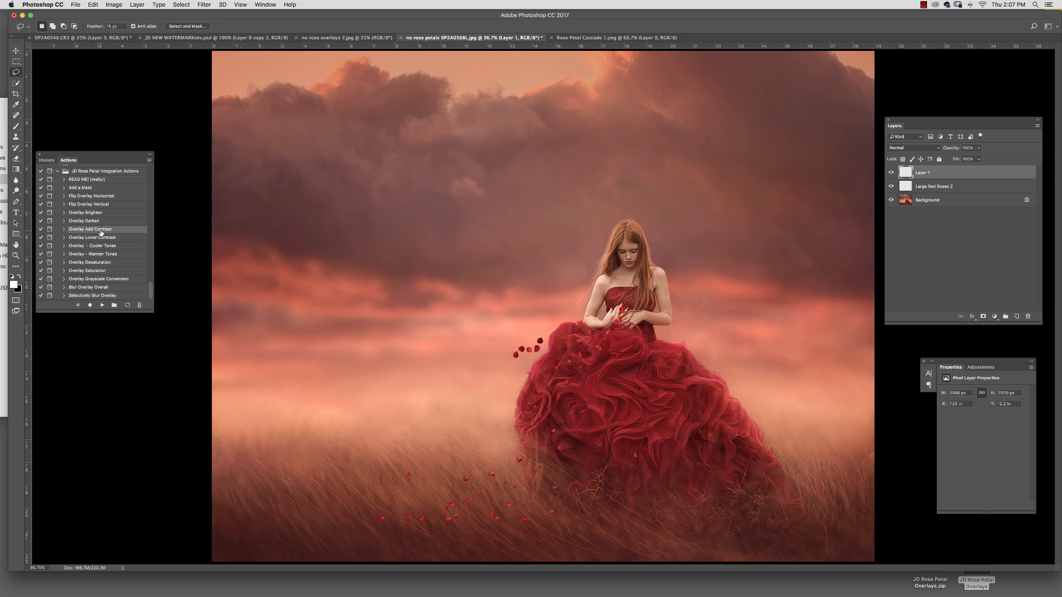
pyautogui.click(103, 306)
pyautogui.click(588, 192)
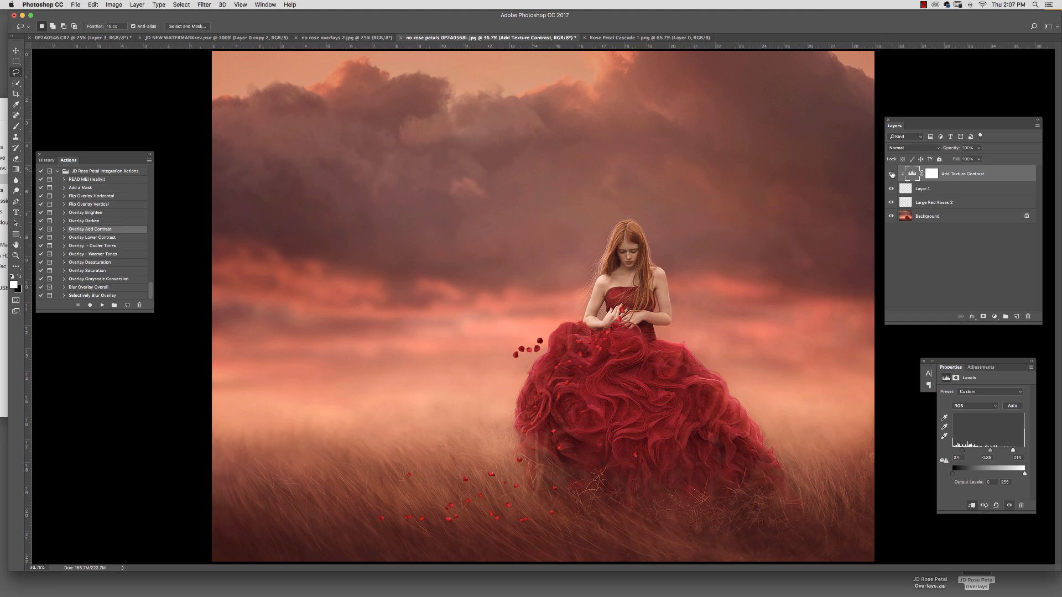
pyautogui.click(891, 175)
pyautogui.click(893, 175)
pyautogui.click(976, 149)
# Try to run the Flip Overlay Horizontal action with the contrast adjustment layer selected.
pyautogui.click(100, 198)
pyautogui.click(101, 305)
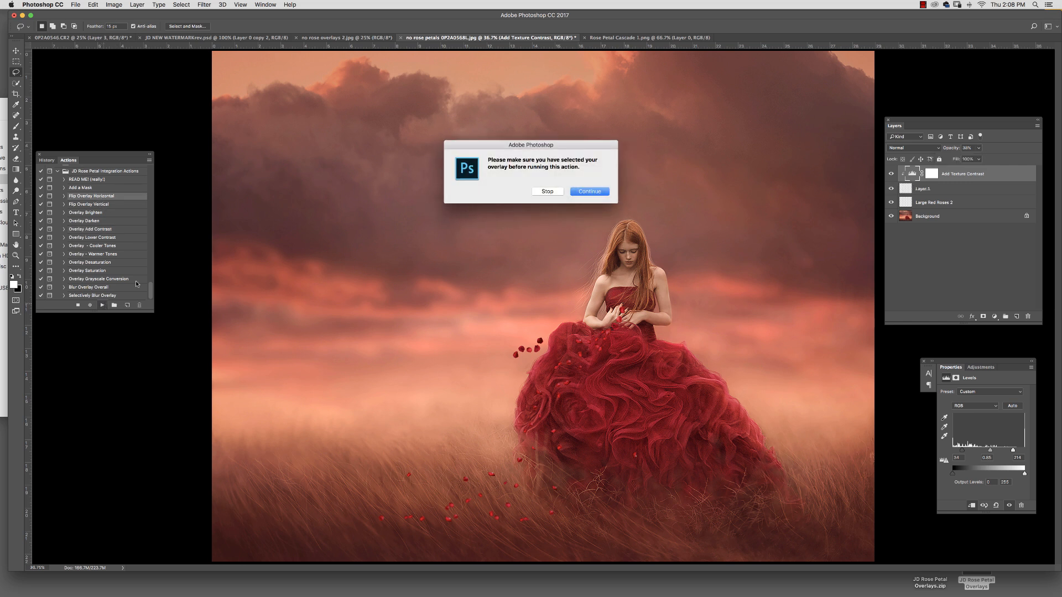
pyautogui.click(590, 191)
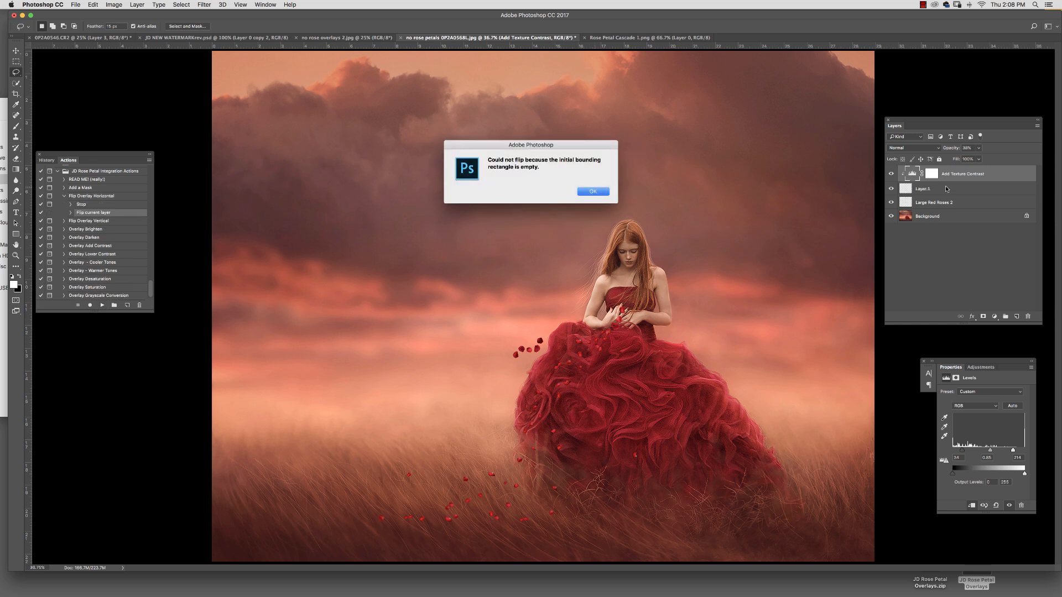
pyautogui.click(589, 193)
# Select the petal cascade layer and mirror it with the Flip Overlay Horizontal action.
pyautogui.click(951, 190)
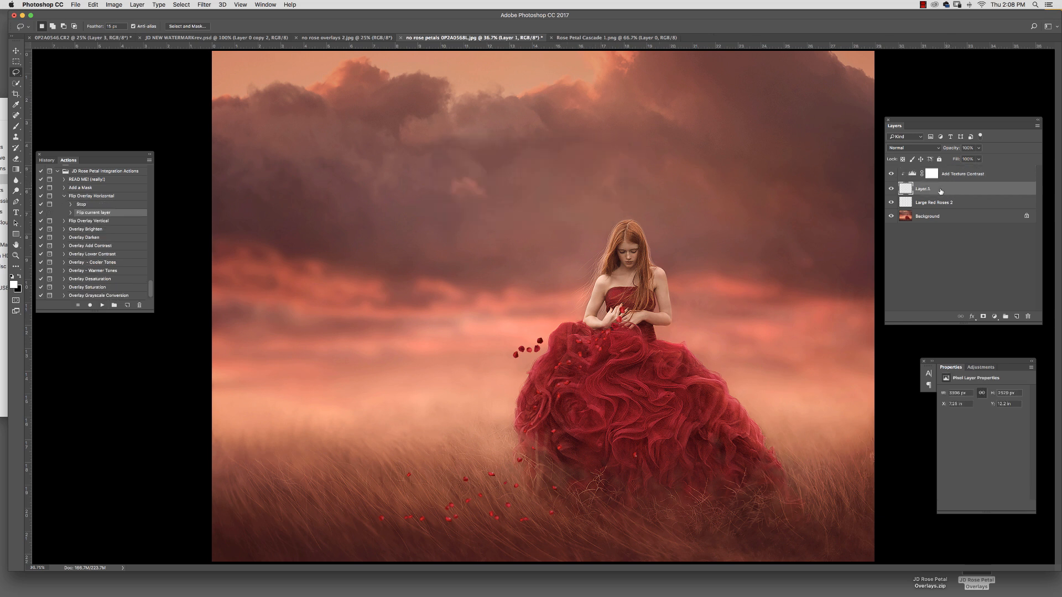
pyautogui.click(82, 197)
pyautogui.click(64, 197)
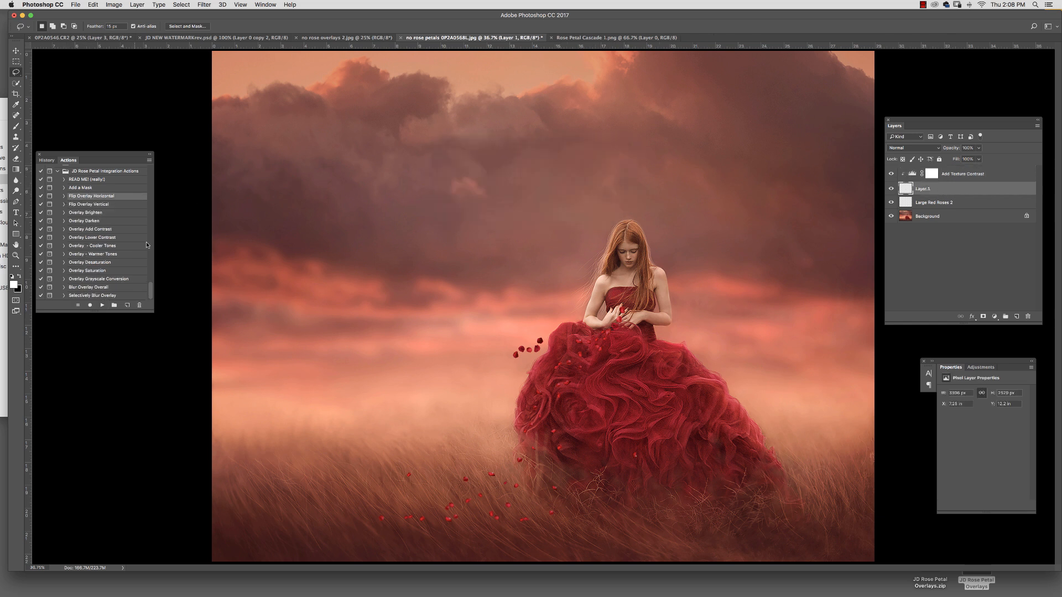
pyautogui.click(102, 305)
pyautogui.click(599, 195)
# Move the flipped cascade to the trailing side of the dress and rotate it about 7° counterclockwise to follow the skirt's edge.
pyautogui.click(20, 53)
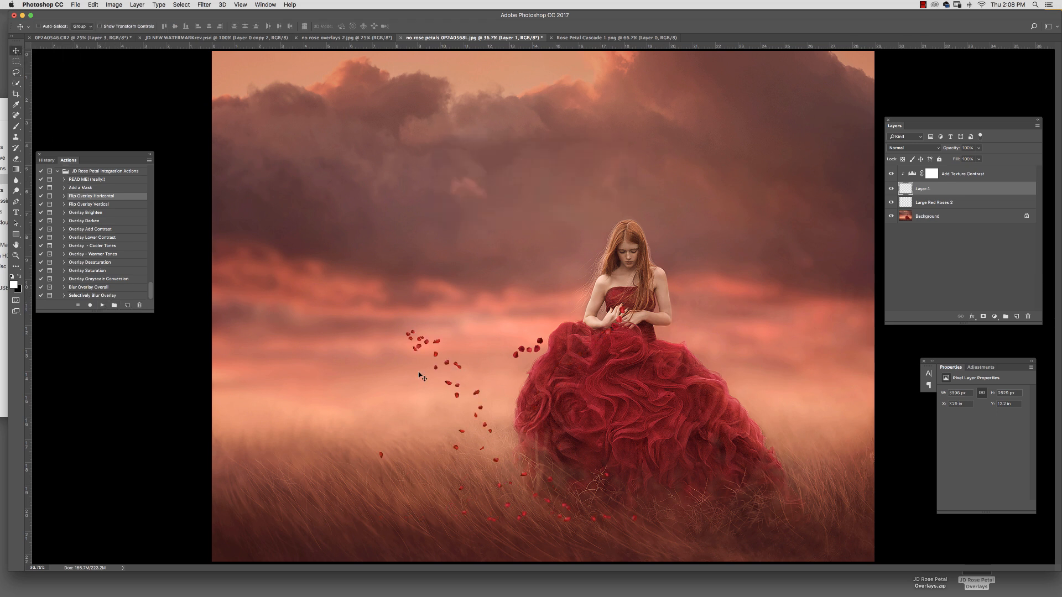
pyautogui.moveTo(445, 373); pyautogui.dragTo(700, 382)
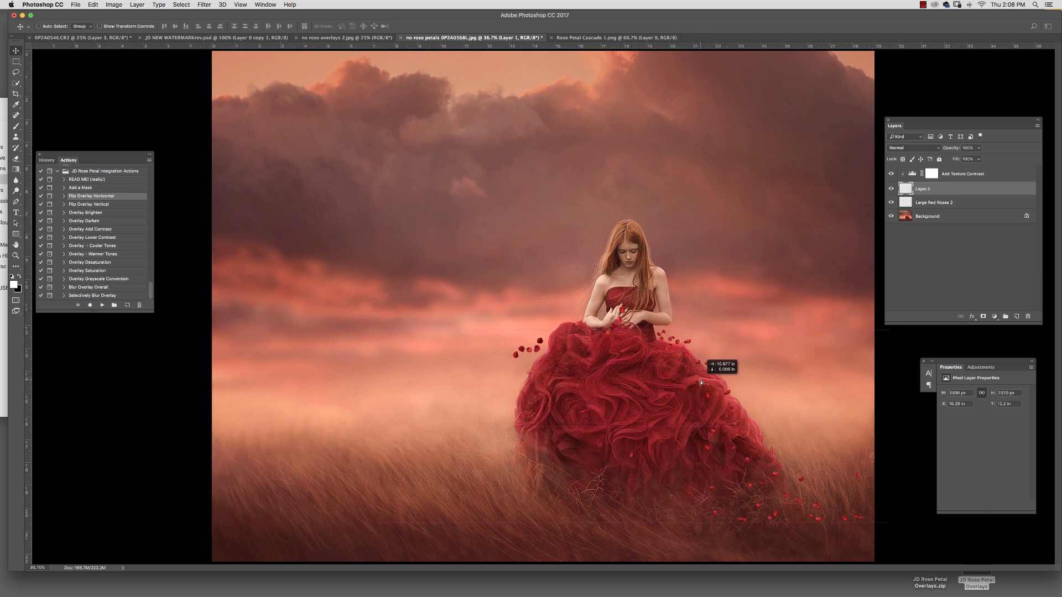
pyautogui.press('super+t')
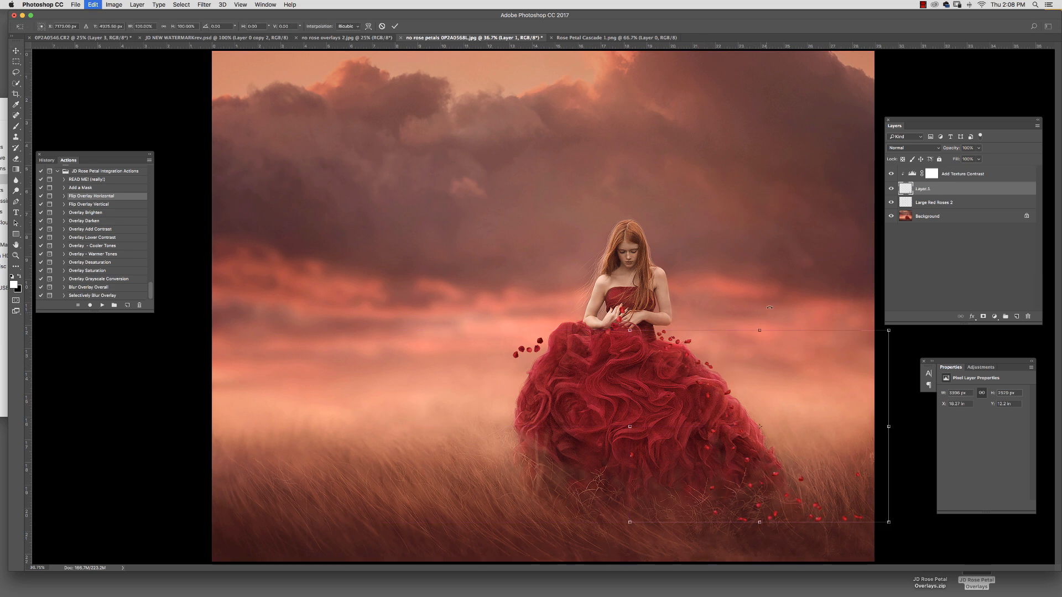
pyautogui.moveTo(763, 309); pyautogui.dragTo(750, 308)
pyautogui.moveTo(713, 372)
pyautogui.mouseDown()
pyautogui.moveTo(751, 367)
pyautogui.moveTo(729, 362)
pyautogui.mouseUp()
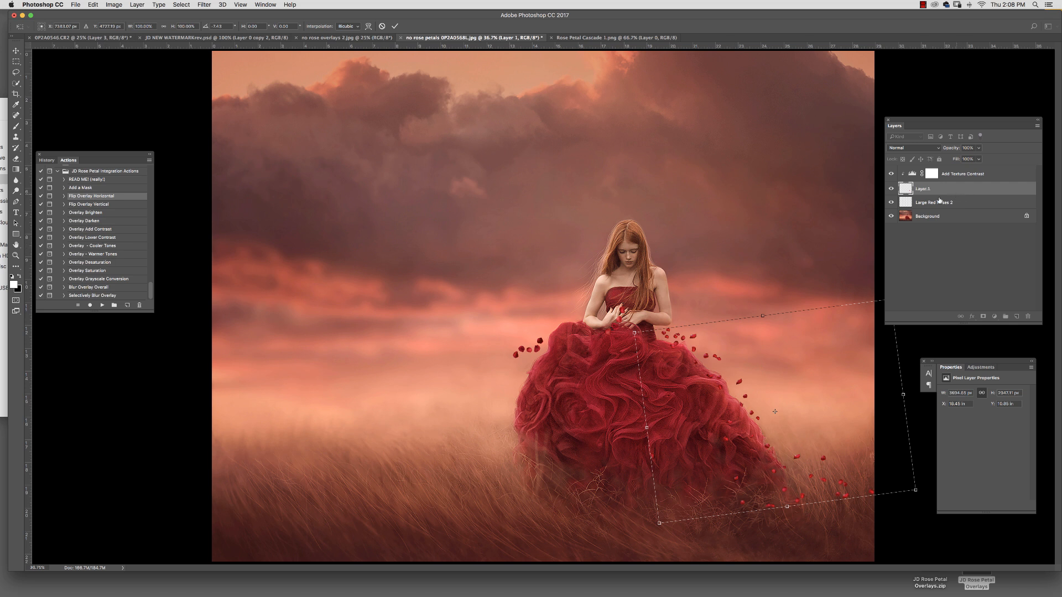
pyautogui.click(395, 26)
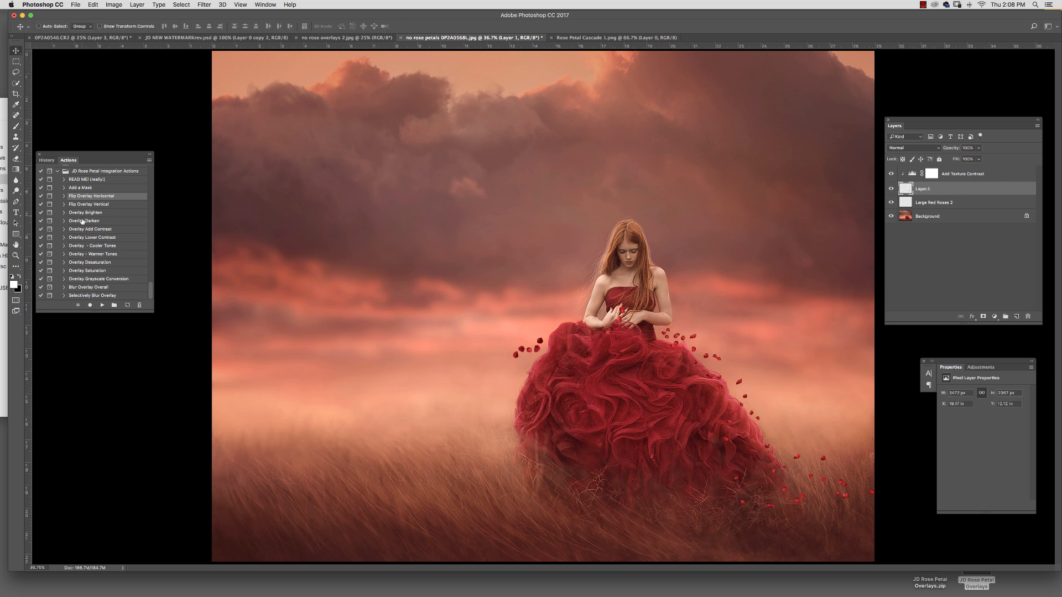
# Apply the Overlay - Cooler Tones action to the petal cascade and adjust the opacity of its adjustment layer.
pyautogui.click(102, 246)
pyautogui.click(102, 305)
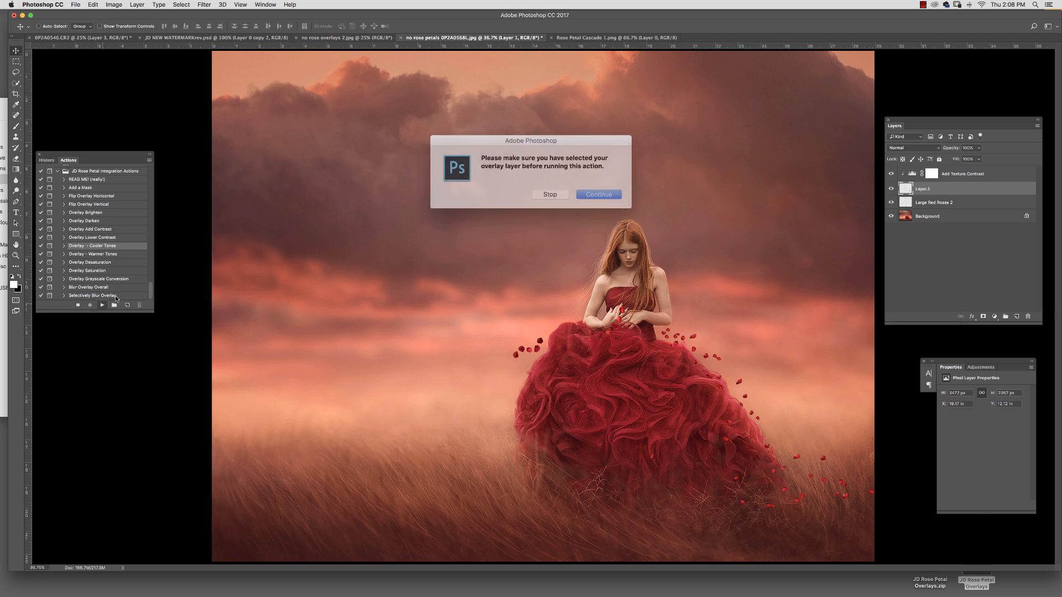
pyautogui.click(589, 191)
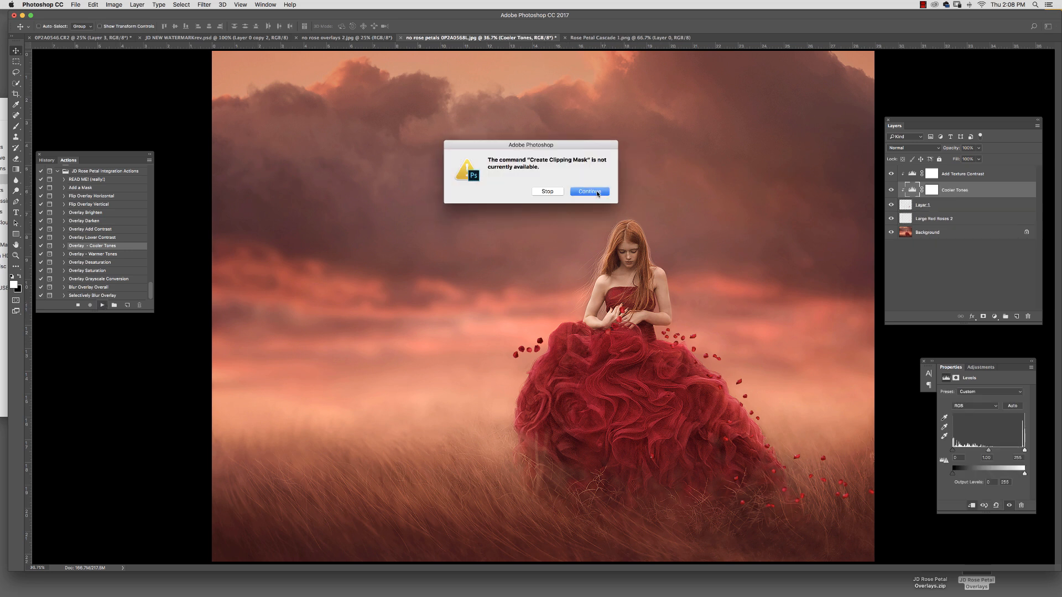
pyautogui.click(590, 191)
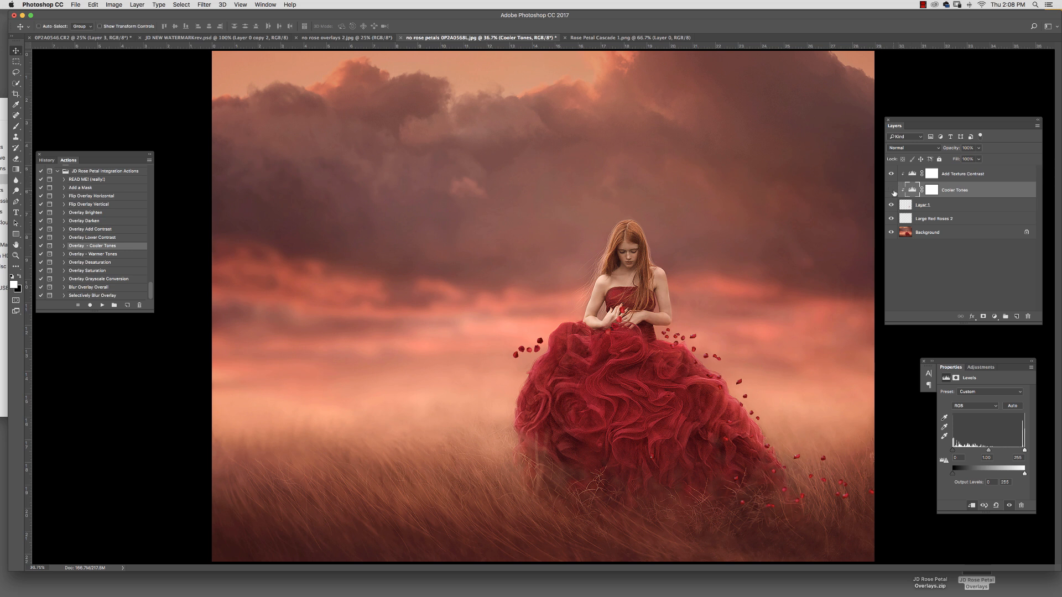
pyautogui.click(892, 190)
pyautogui.click(979, 148)
pyautogui.click(892, 190)
# Open Rose Petal Overlay Combo 1.png from the From My Composites folder of Composite Rose Petals in Photoshop.
pyautogui.click(976, 580)
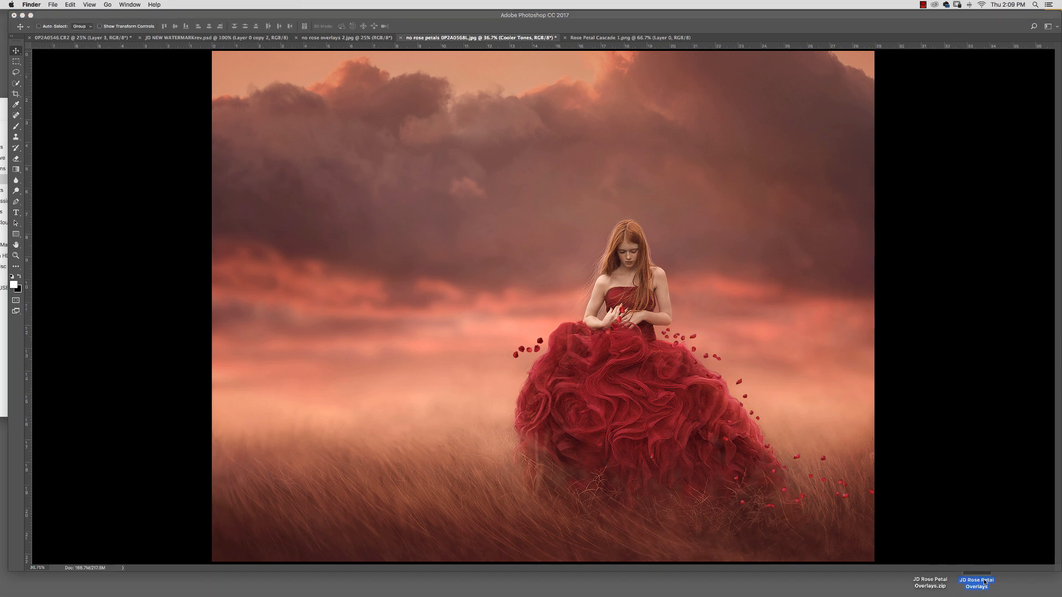
pyautogui.doubleClick(977, 582)
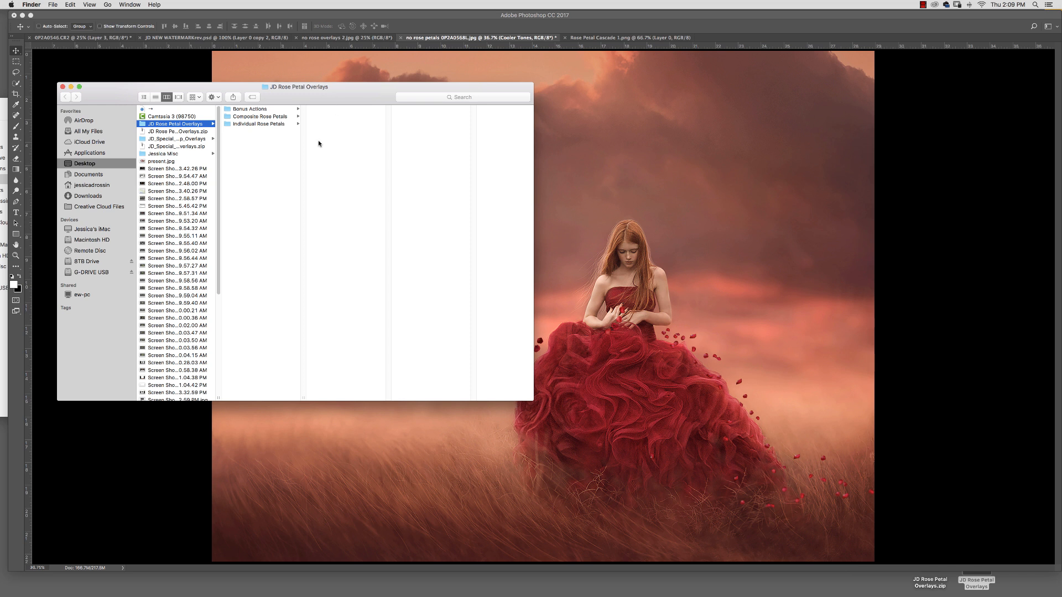
pyautogui.click(255, 117)
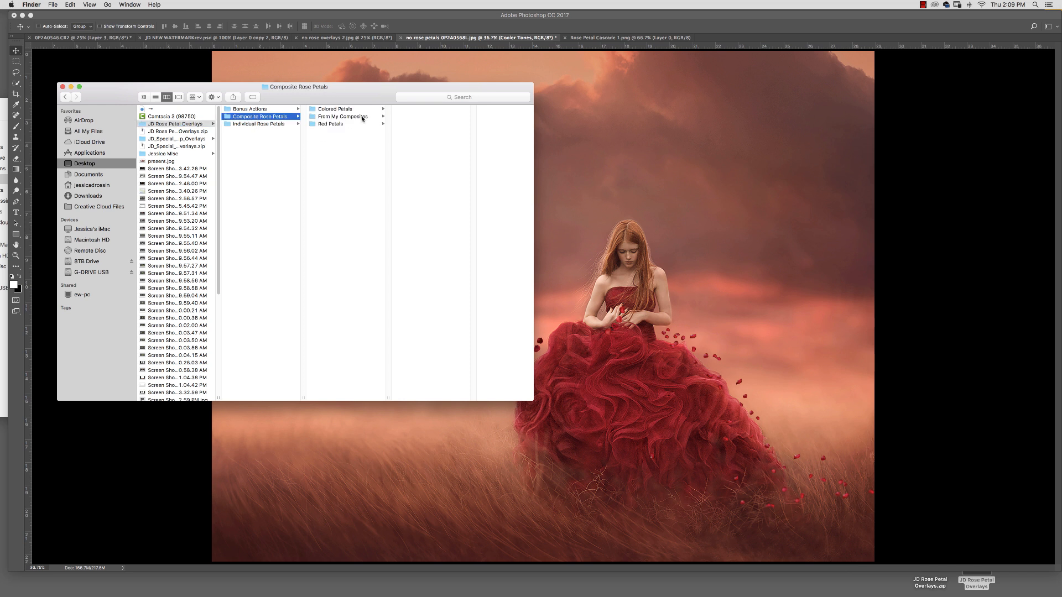
pyautogui.click(338, 117)
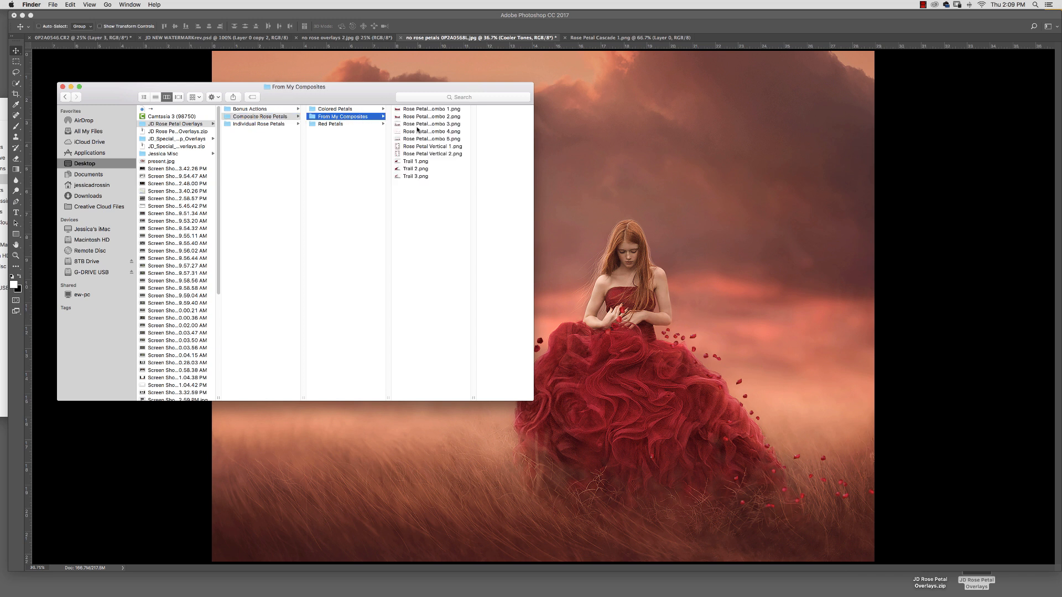
pyautogui.click(435, 110)
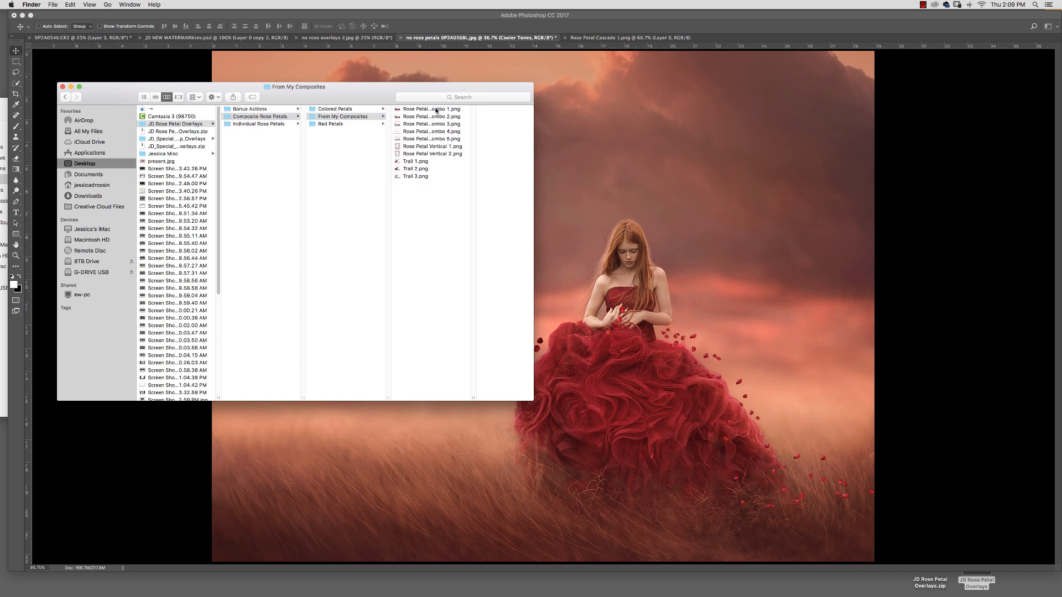
pyautogui.moveTo(370, 112); pyautogui.dragTo(321, 587)
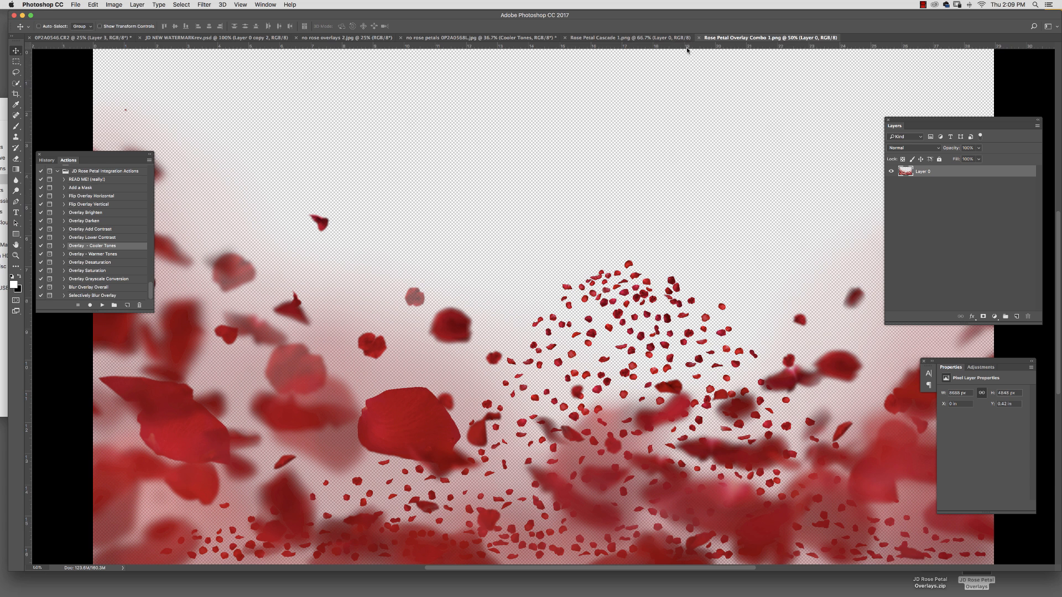
# Float the combo overlay in its own window and copy it into the portrait, accepting the color profile conversion.
pyautogui.moveTo(733, 44); pyautogui.dragTo(719, 174)
pyautogui.click(16, 52)
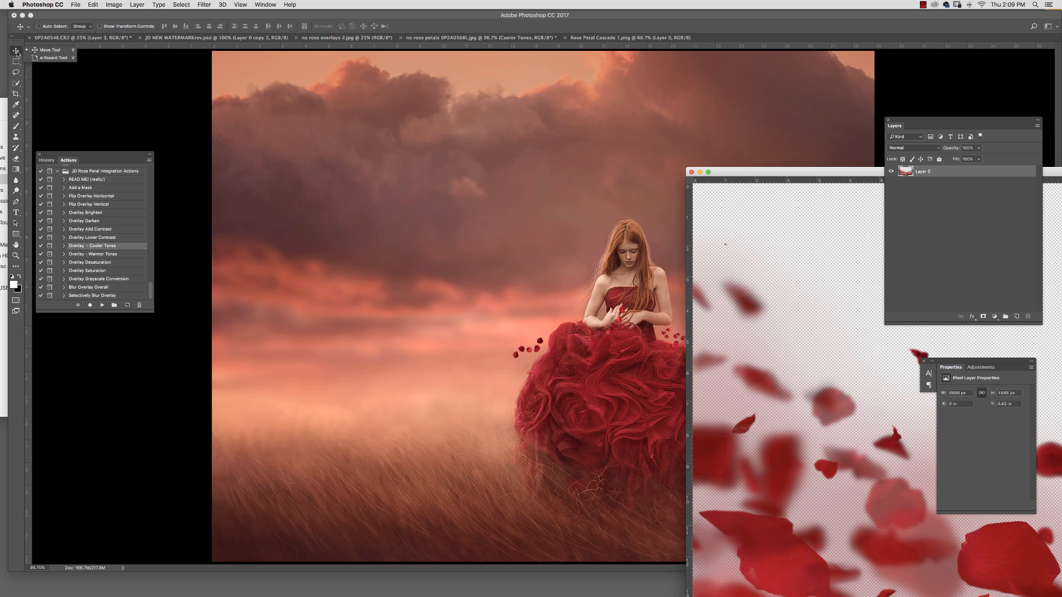
pyautogui.click(797, 284)
pyautogui.moveTo(807, 305); pyautogui.dragTo(408, 246)
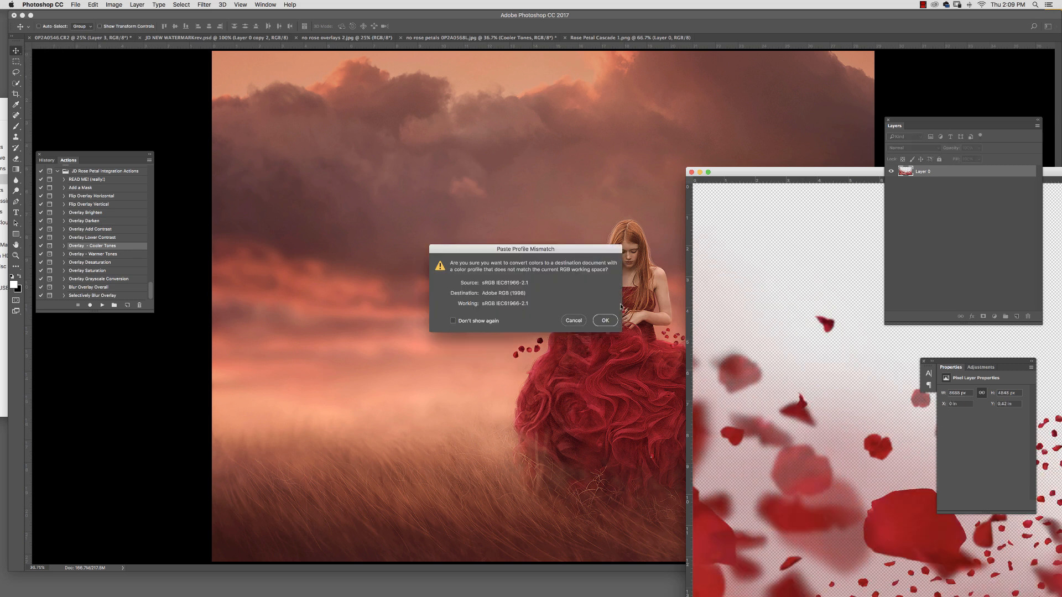
pyautogui.click(613, 320)
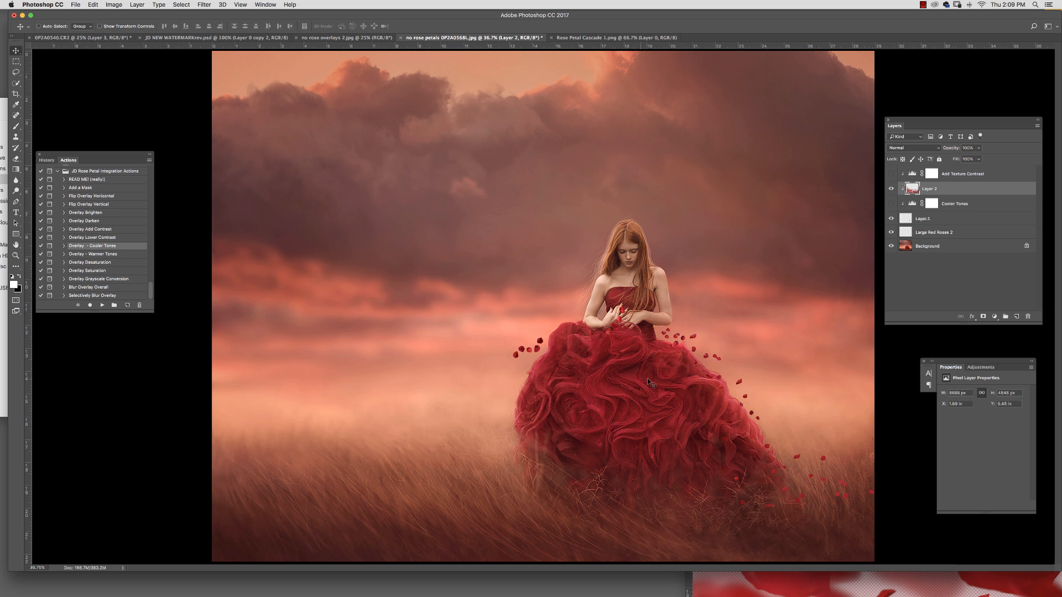
# Bring the combo overlay layer above the adjustment layers, unclipped, and position it across the lower part of the portrait.
pyautogui.moveTo(916, 192); pyautogui.dragTo(949, 170)
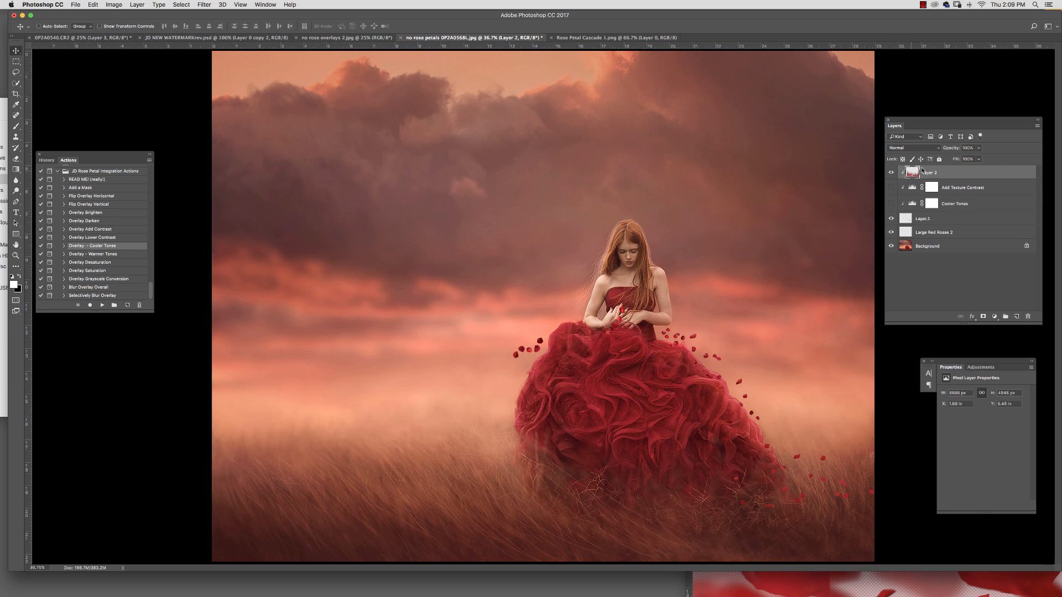
pyautogui.click(1037, 126)
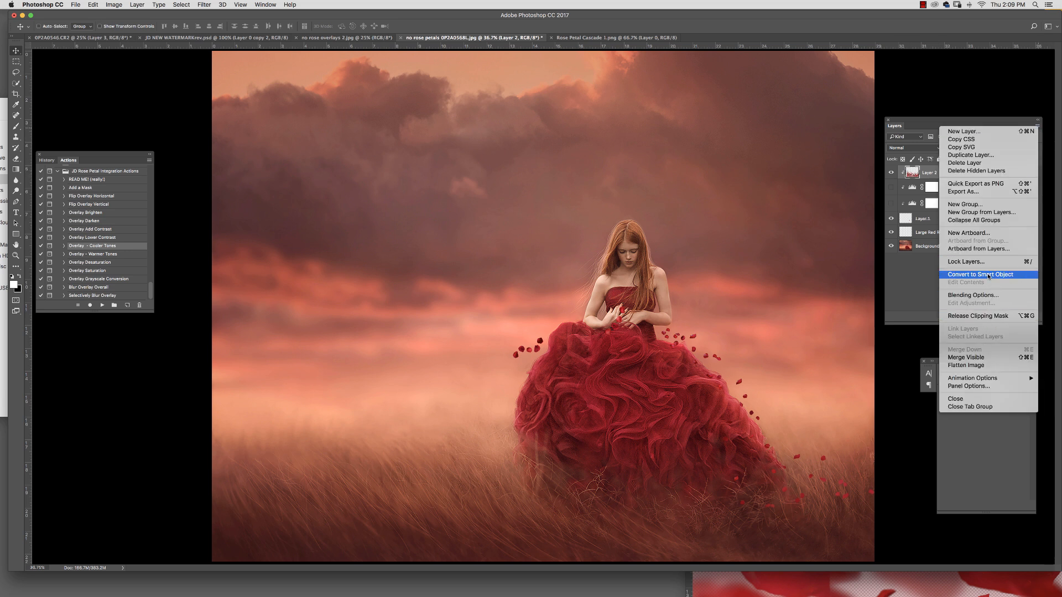
pyautogui.click(985, 317)
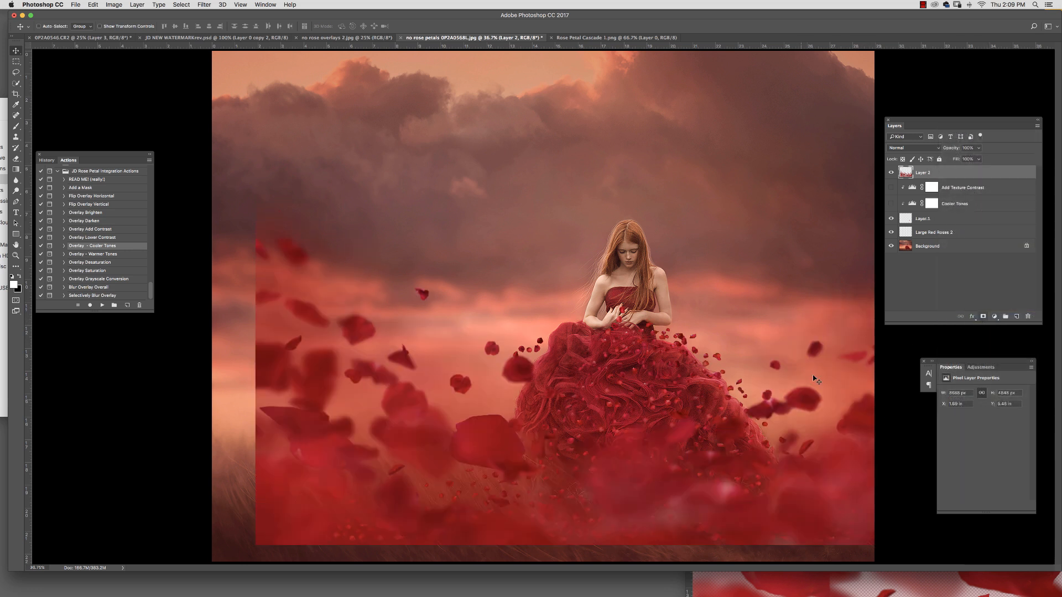
pyautogui.moveTo(691, 384); pyautogui.dragTo(703, 329)
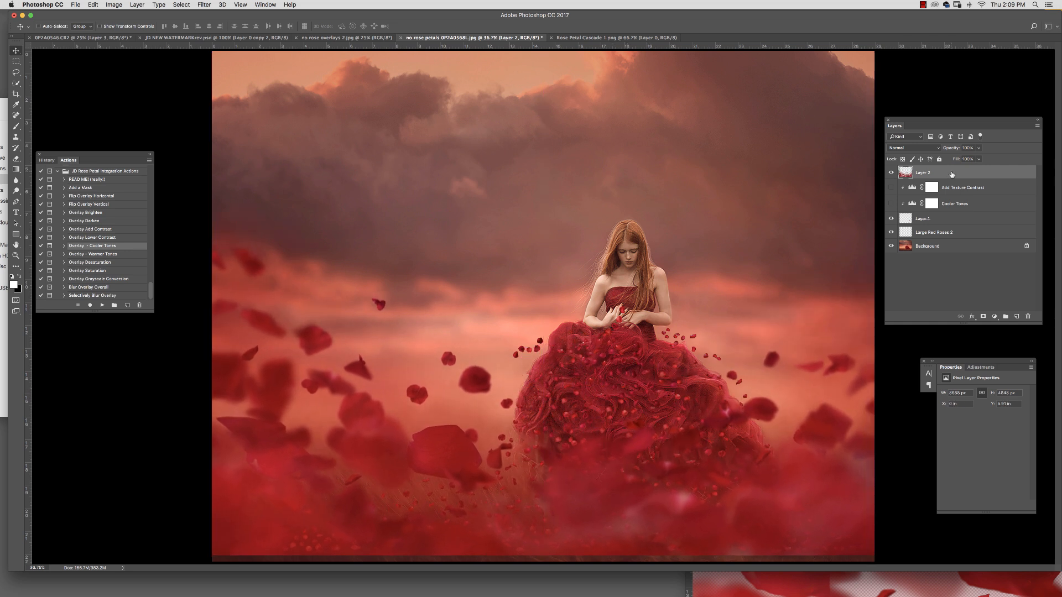
# Delete the combo overlay layer and the Add Texture Contrast and Cooler Tones adjustment layers.
pyautogui.moveTo(1020, 175); pyautogui.dragTo(1026, 317)
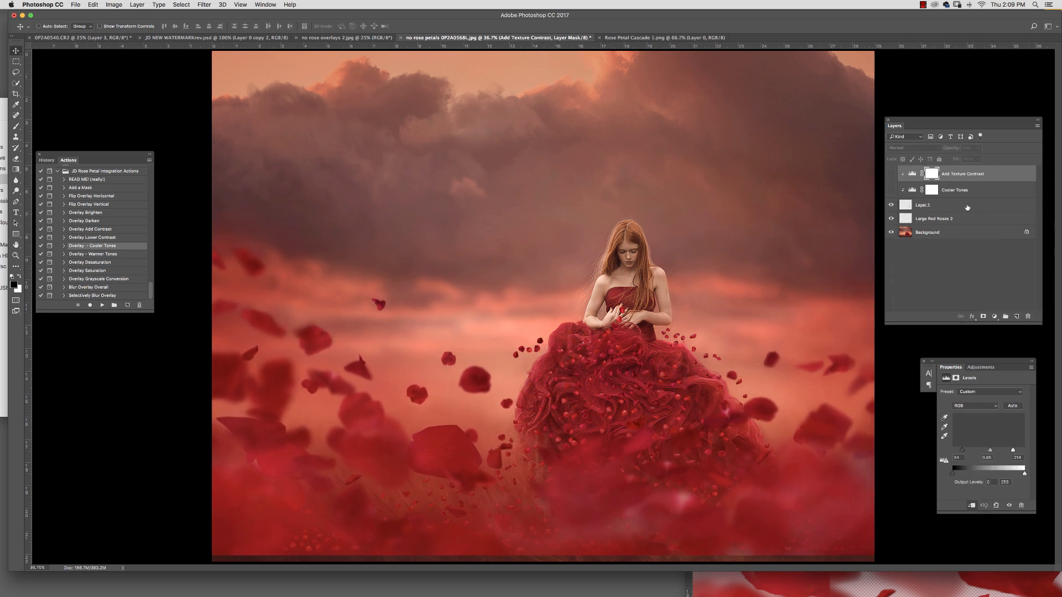
pyautogui.keyDown('shift'); pyautogui.click(985, 189); pyautogui.keyUp('shift')
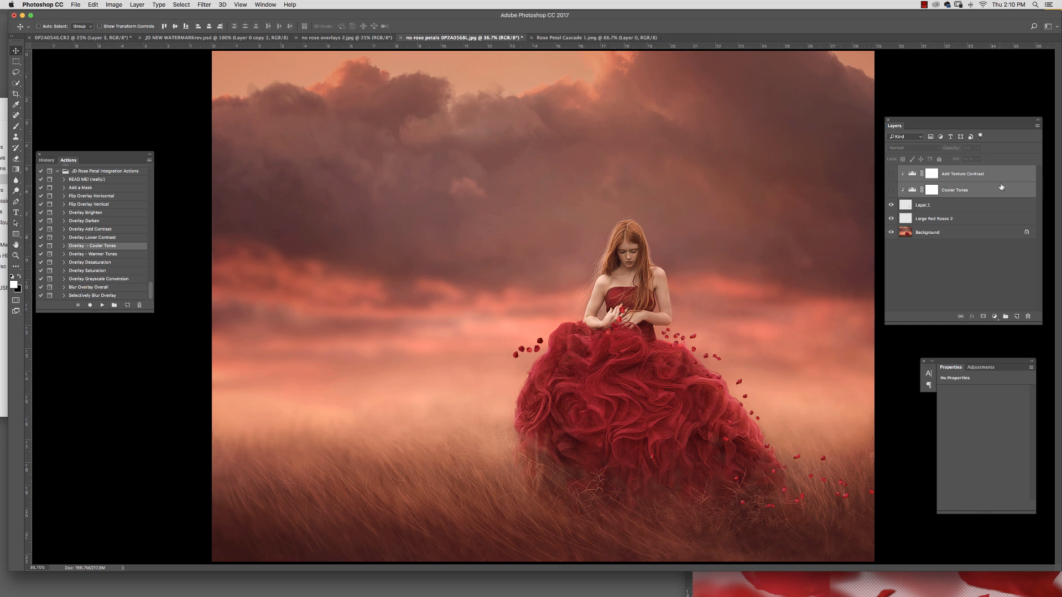
pyautogui.moveTo(985, 189); pyautogui.dragTo(1030, 316)
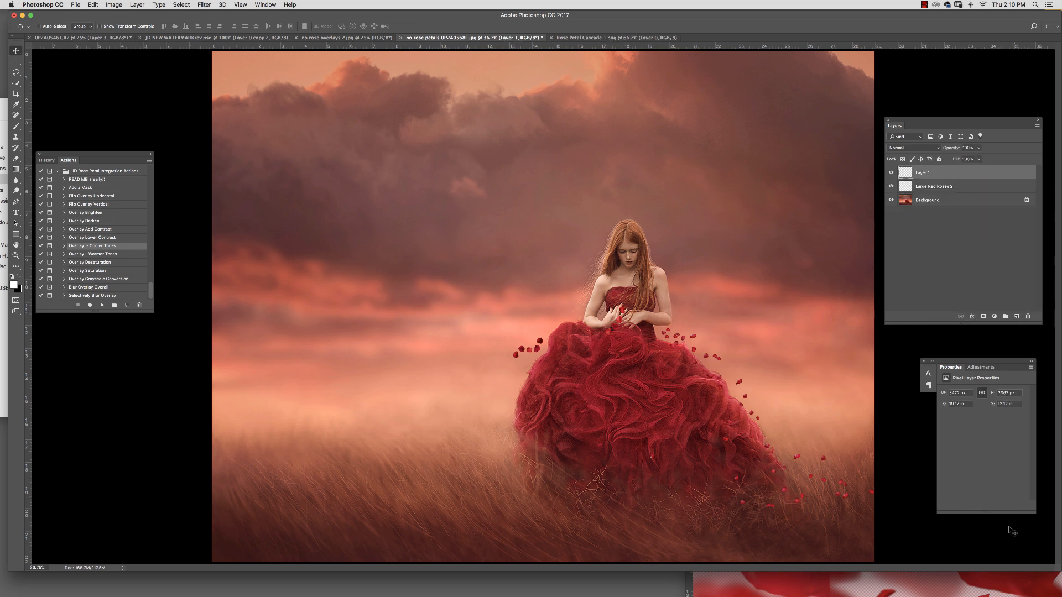
# Copy the combo overlay into the portrait again, accept the profile conversion, and align it with the photo's bottom and side edges.
pyautogui.click(999, 578)
pyautogui.moveTo(800, 400); pyautogui.dragTo(401, 271)
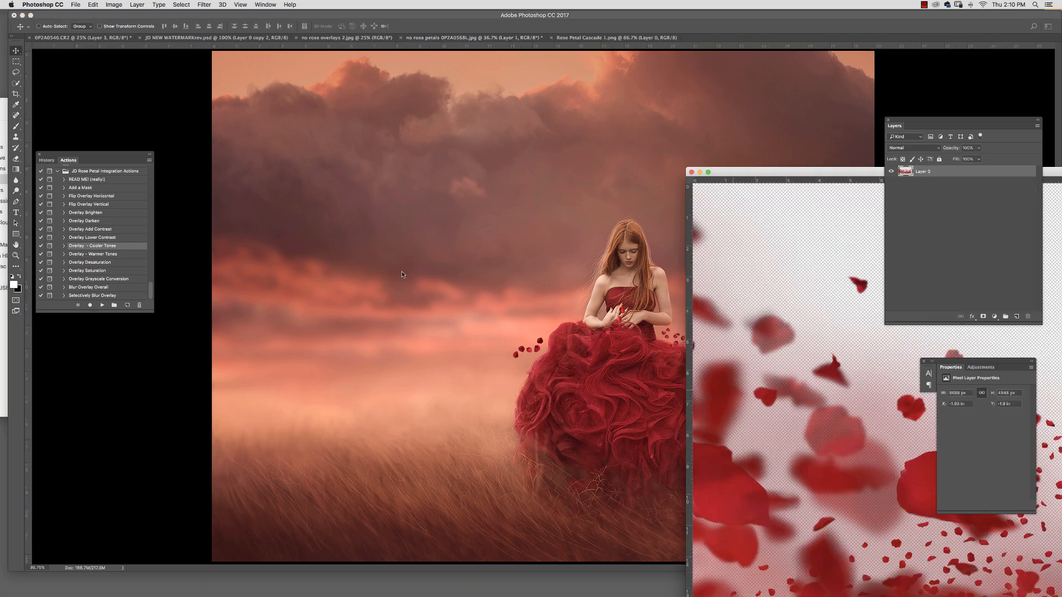
pyautogui.click(606, 320)
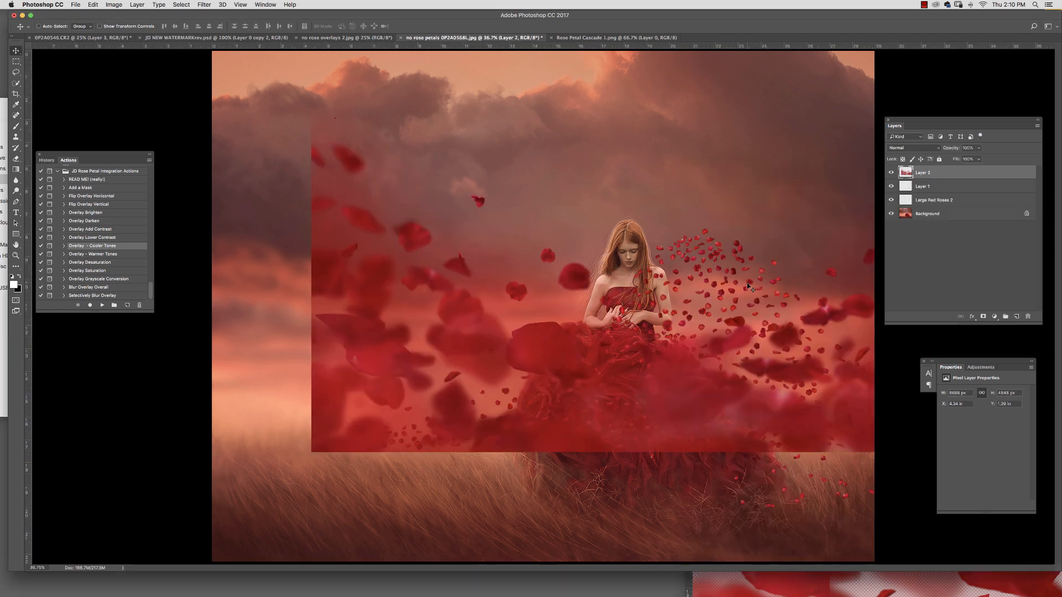
pyautogui.moveTo(696, 371); pyautogui.dragTo(595, 503)
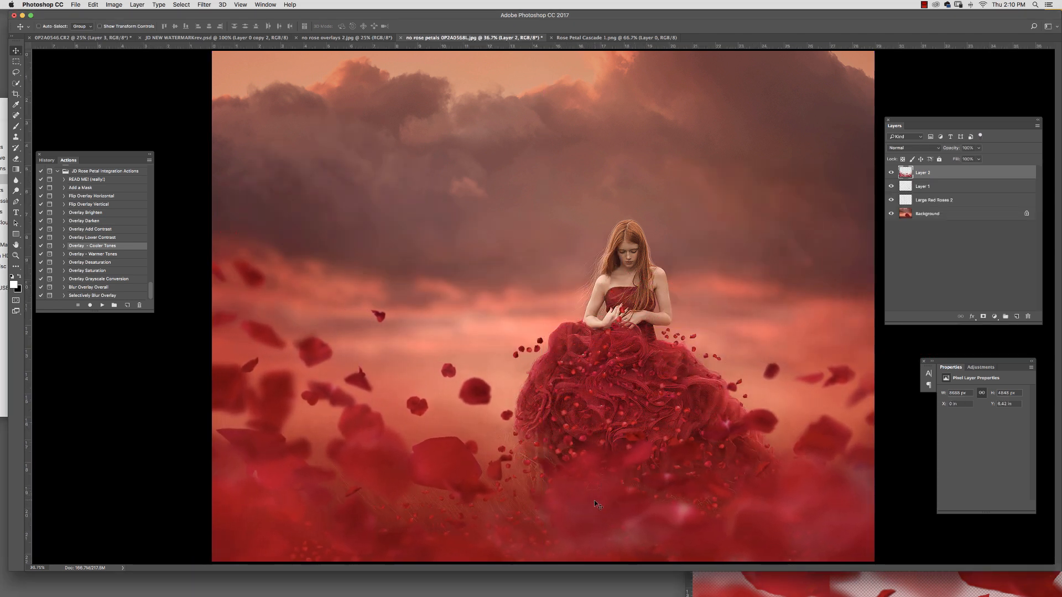
# Compare the portrait with the combo overlay hidden and shown, and try adjusting the overlay's opacity.
pyautogui.click(891, 173)
pyautogui.click(891, 173)
pyautogui.click(978, 148)
pyautogui.moveTo(968, 160); pyautogui.dragTo(1053, 157)
# Try painting out petals over the grass beside the dress on a layer mask, and discard the mask without applying it.
pyautogui.click(984, 316)
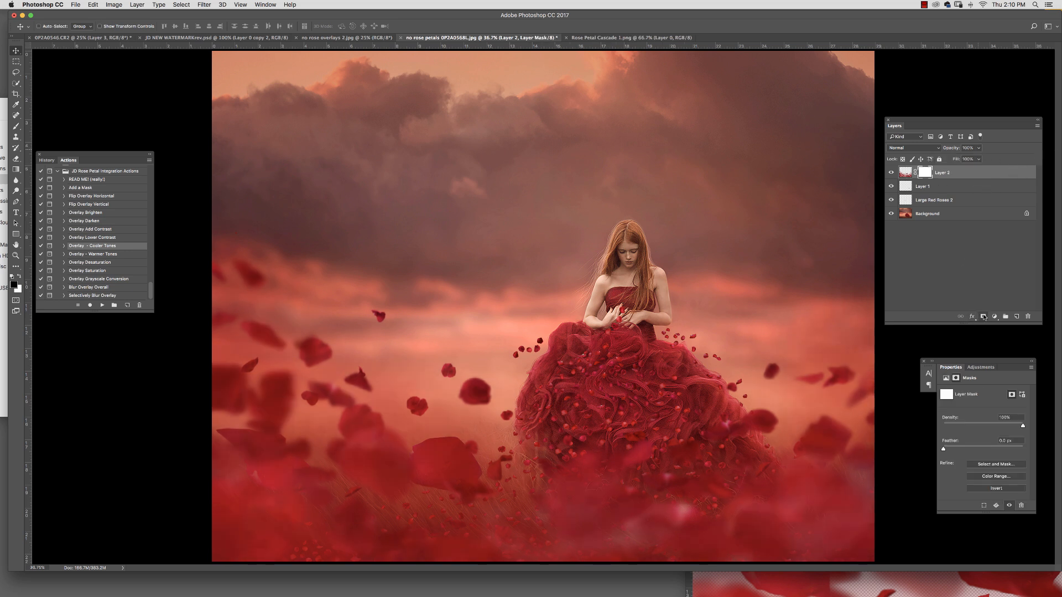
pyautogui.click(16, 126)
pyautogui.moveTo(411, 426)
pyautogui.mouseDown()
pyautogui.moveTo(451, 451)
pyautogui.moveTo(403, 436)
pyautogui.moveTo(420, 418)
pyautogui.moveTo(498, 409)
pyautogui.moveTo(442, 387)
pyautogui.moveTo(371, 383)
pyautogui.moveTo(177, 309)
pyautogui.moveTo(249, 280)
pyautogui.moveTo(360, 470)
pyautogui.moveTo(332, 481)
pyautogui.mouseUp()
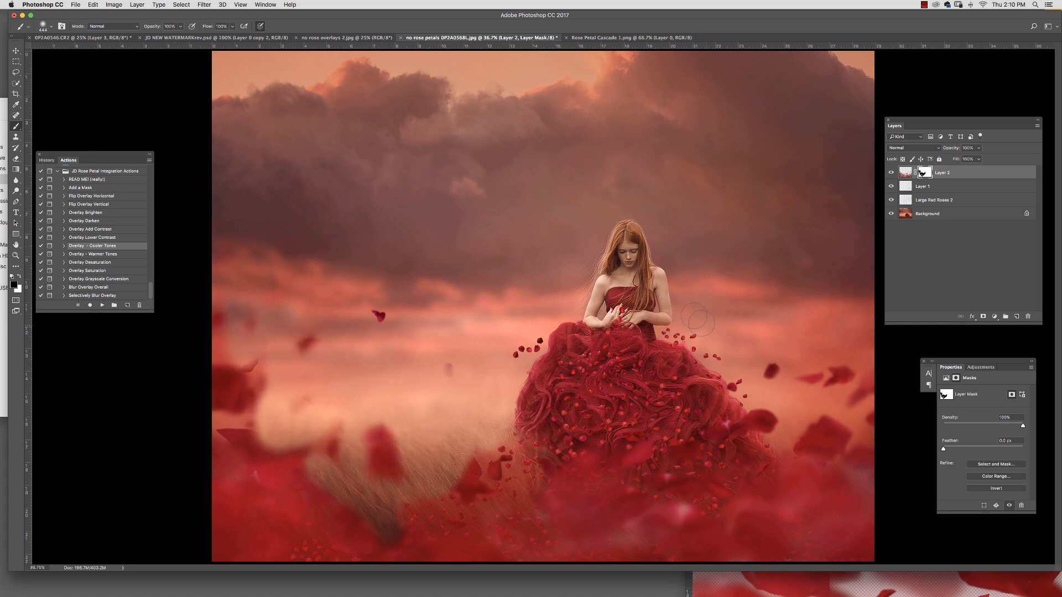
pyautogui.moveTo(928, 170); pyautogui.dragTo(1027, 317)
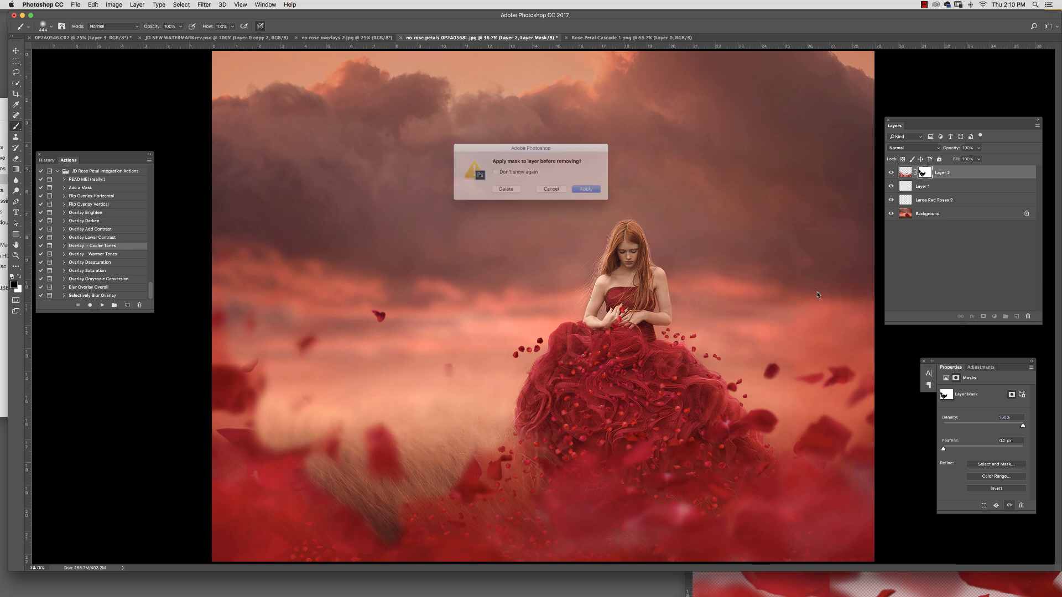
pyautogui.click(502, 191)
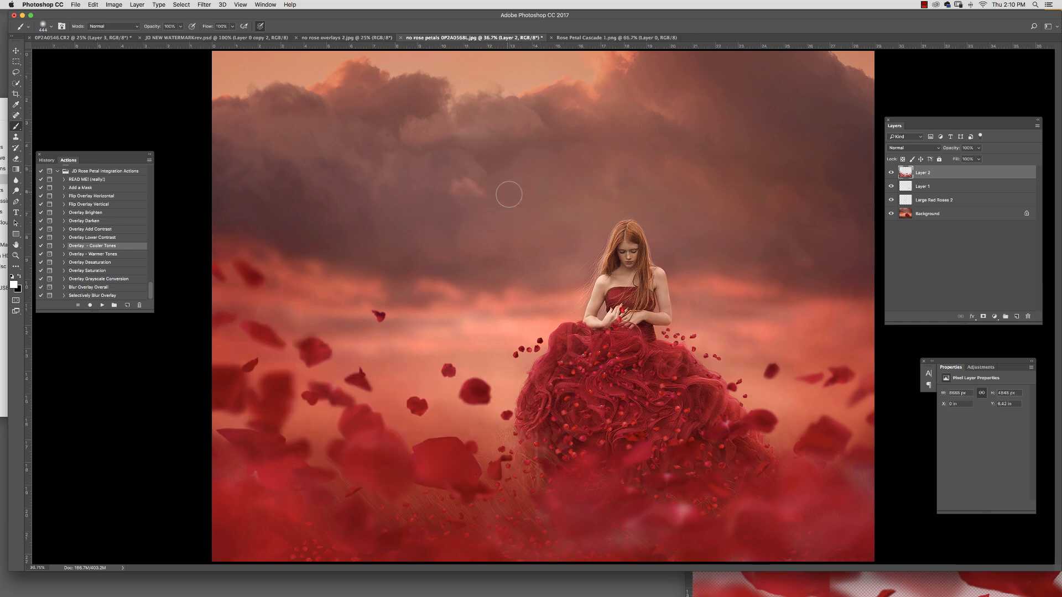
# Apply the Overlay Add Contrast action to the combo petal overlay.
pyautogui.click(111, 230)
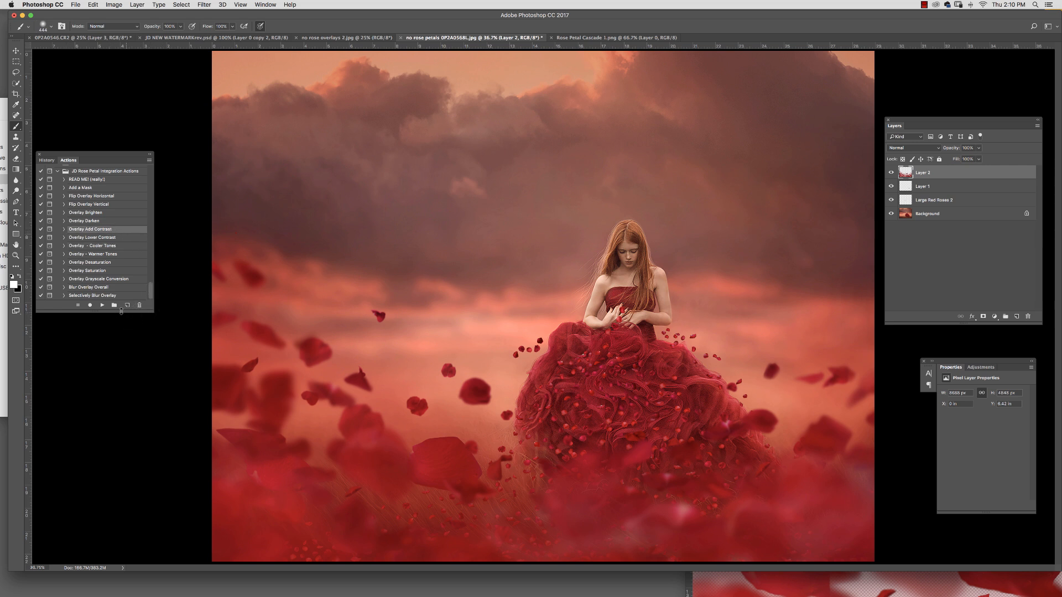
pyautogui.click(102, 305)
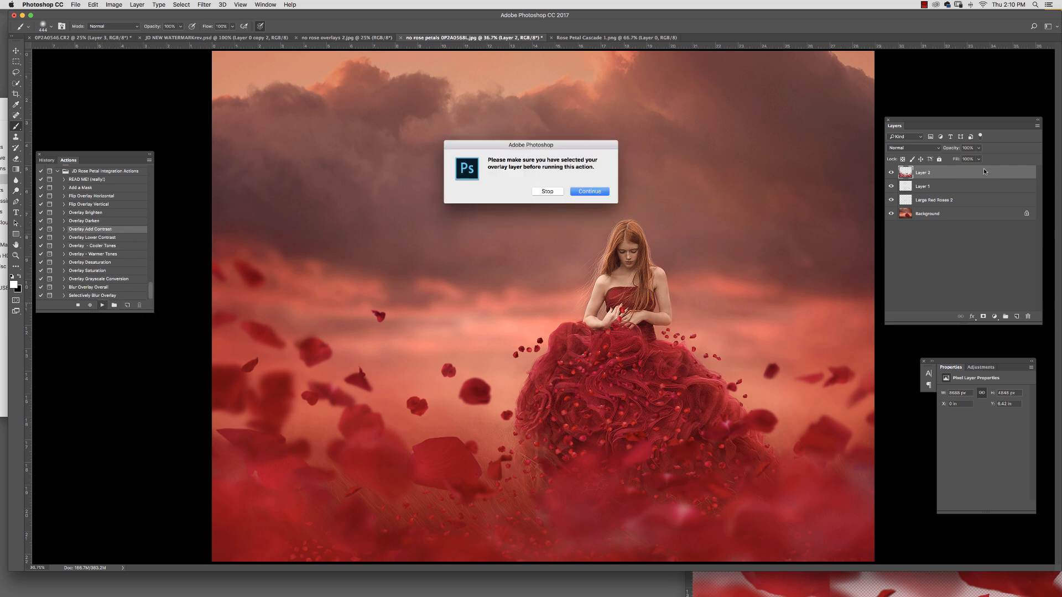
pyautogui.click(602, 194)
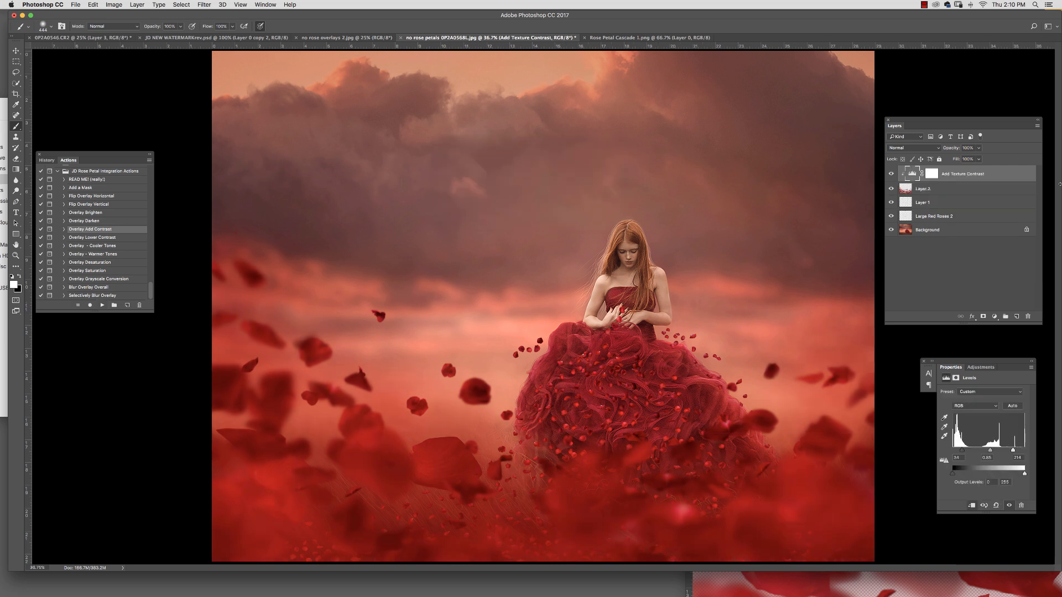
# Compare the petals with and without the added contrast, try its opacity, and delete the contrast adjustment layer.
pyautogui.click(891, 174)
pyautogui.click(891, 174)
pyautogui.click(891, 175)
pyautogui.click(891, 175)
pyautogui.click(979, 148)
pyautogui.moveTo(981, 159); pyautogui.dragTo(1028, 317)
pyautogui.click(890, 173)
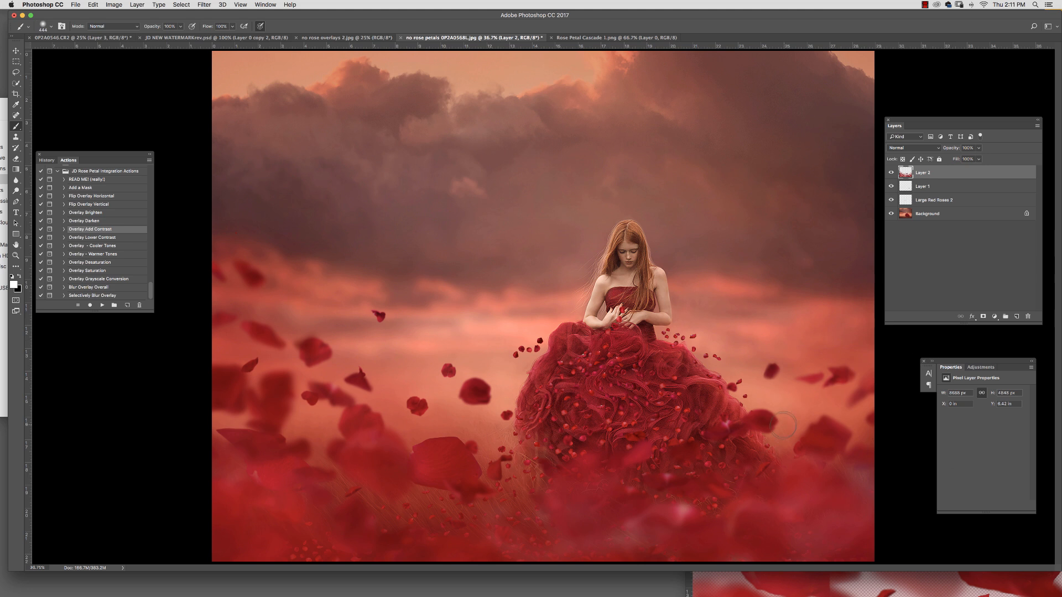